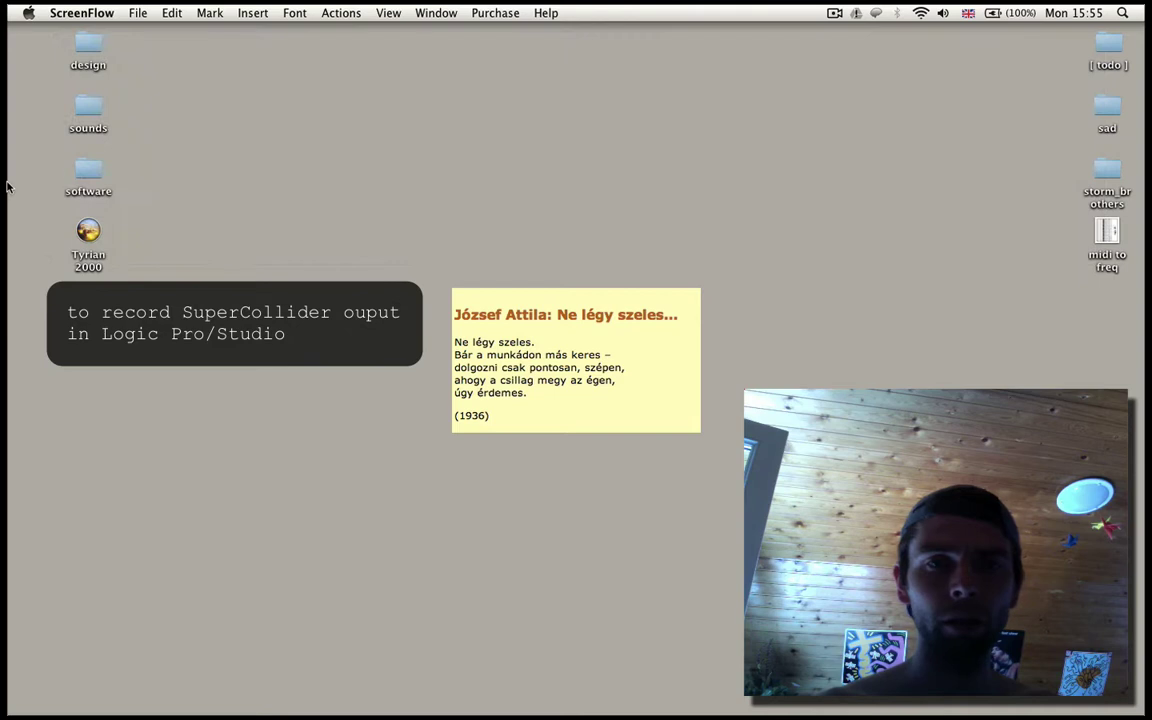
Open the Stickies note that lists the seven steps for routing SuperCollider into Logic via Jack Pilot.
{"action": "mouse_move", "coordinate": [8, 200]}
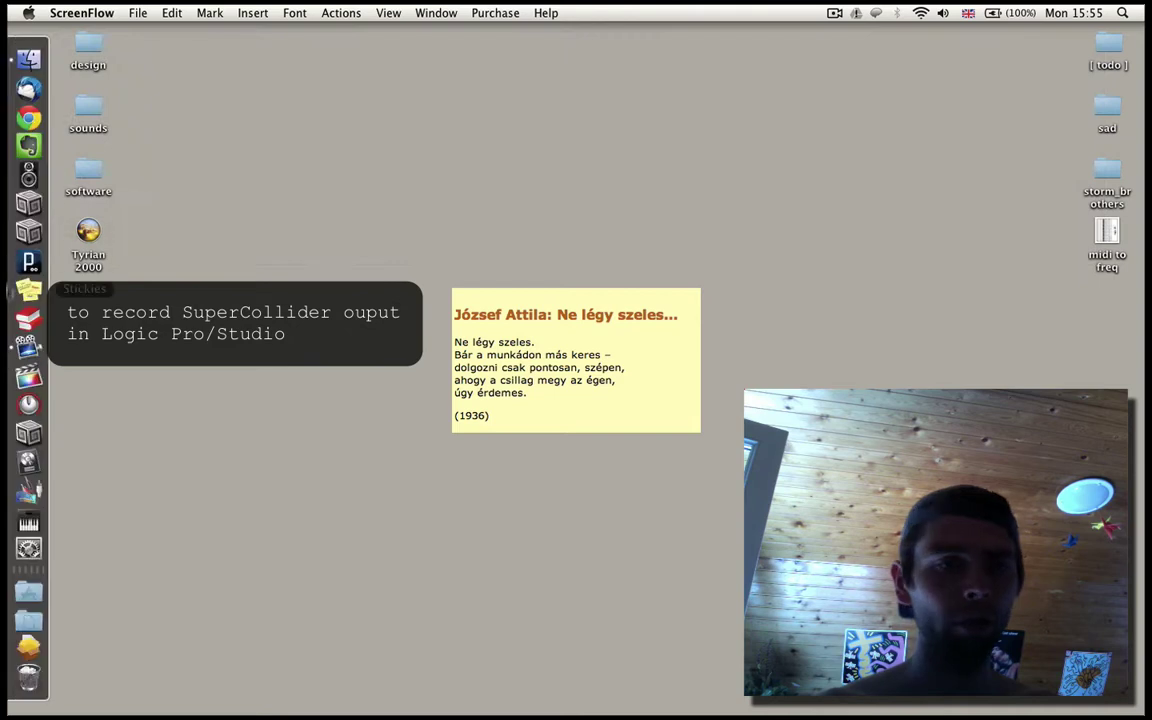
{"action": "left_click", "coordinate": [33, 292]}
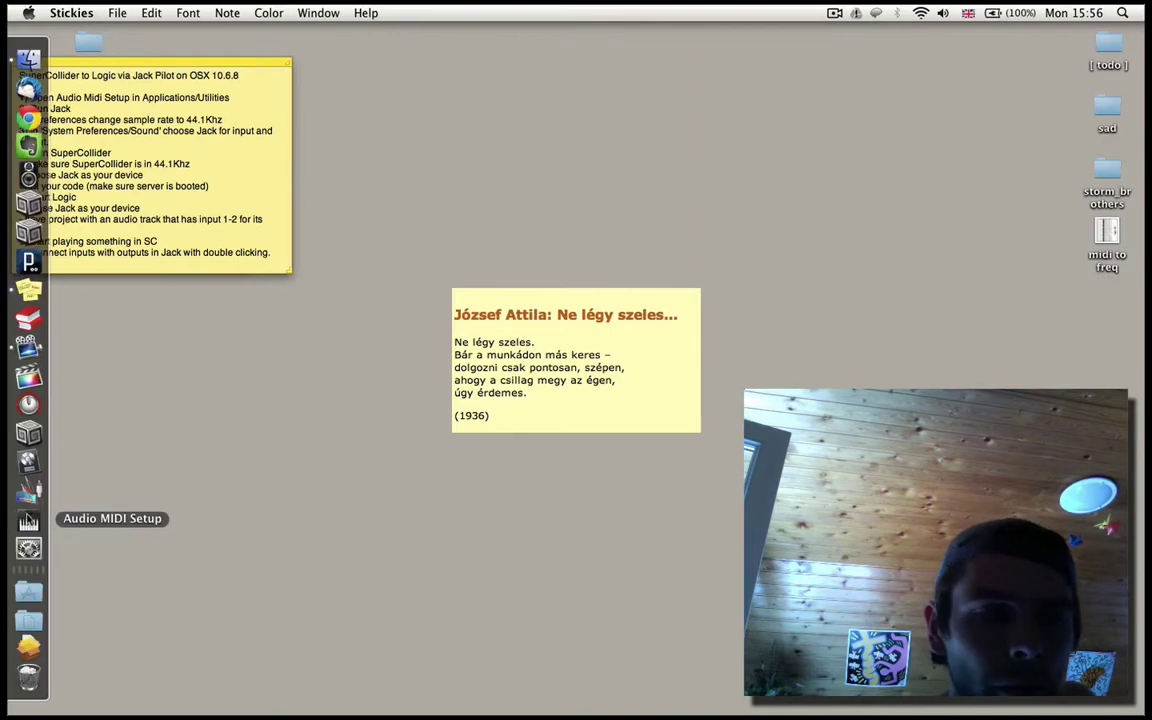
Open Audio MIDI Setup's Audio Devices window and review Built-in Output and Built-in Input at 44100 Hz.
{"action": "left_click", "coordinate": [28, 520]}
{"action": "left_click", "coordinate": [28, 549]}
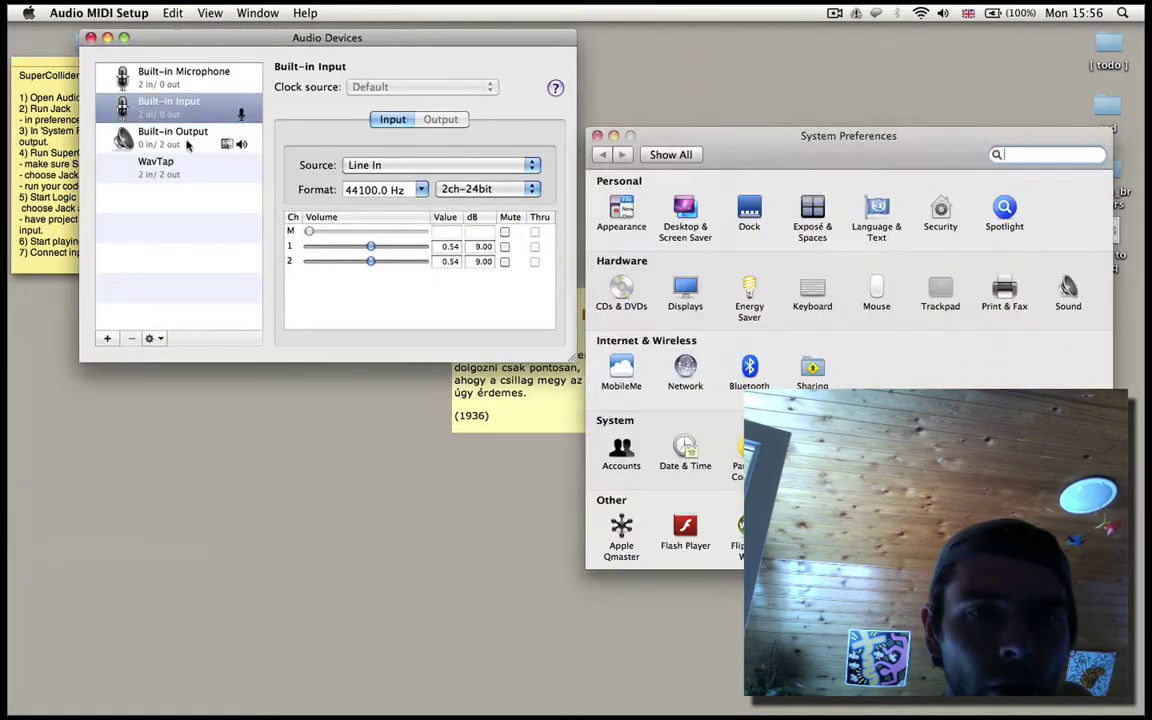
{"action": "left_click", "coordinate": [165, 135]}
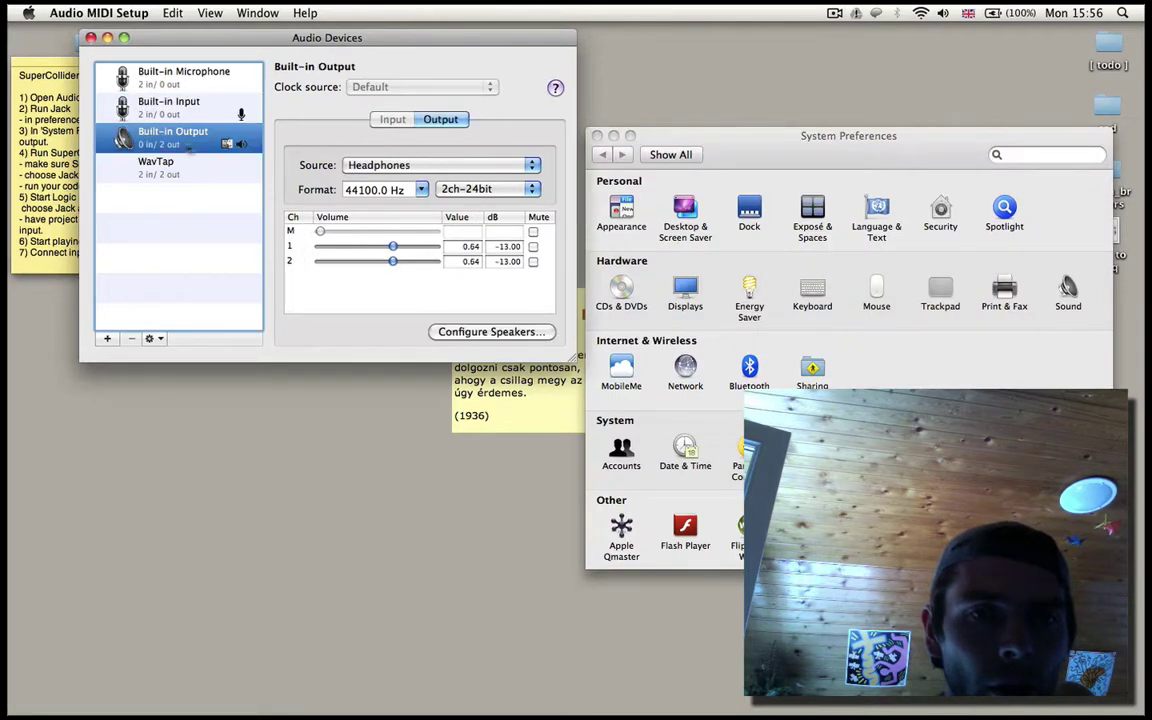
{"action": "left_click", "coordinate": [172, 104]}
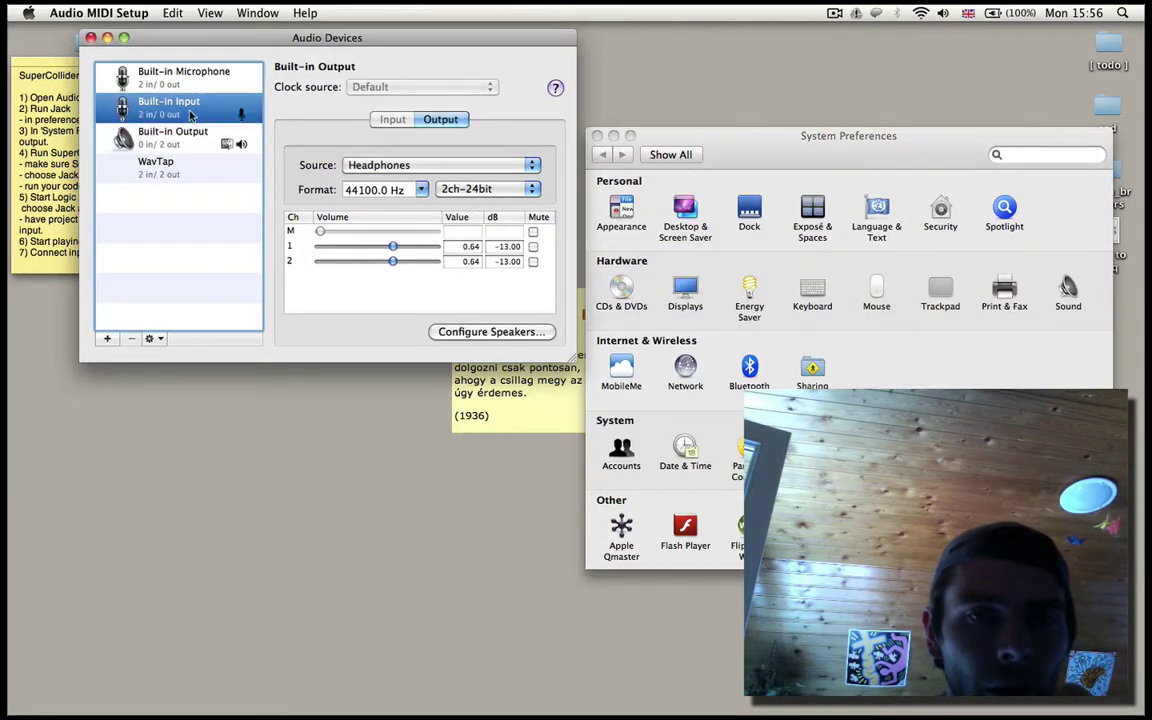
Bring System Preferences, then the setup-steps sticky note, to the front.
{"action": "left_click", "coordinate": [685, 154]}
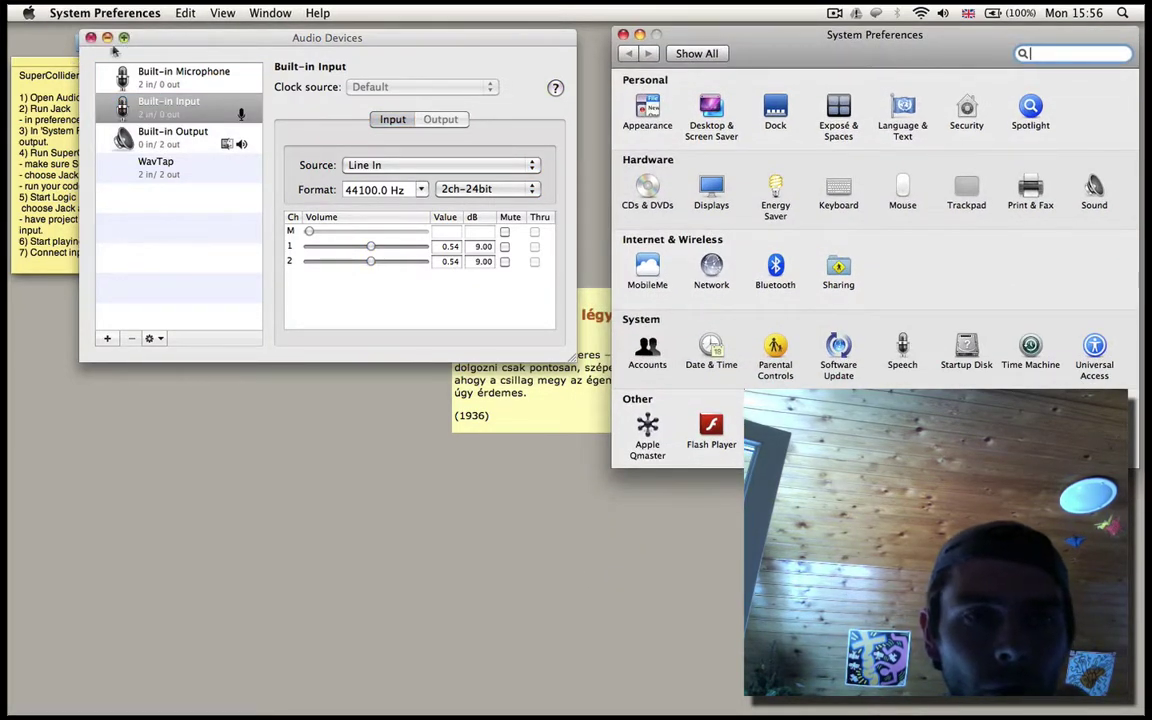
{"action": "left_click", "coordinate": [71, 64]}
{"action": "mouse_move", "coordinate": [28, 609]}
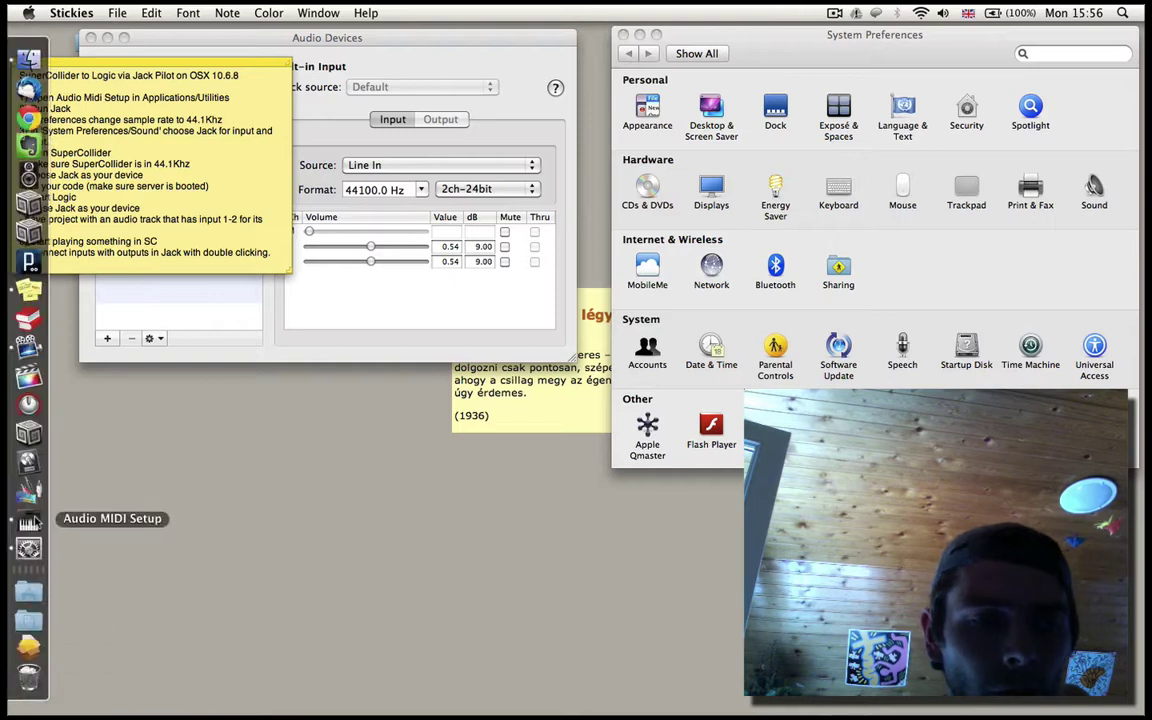
{"action": "left_click", "coordinate": [28, 60]}
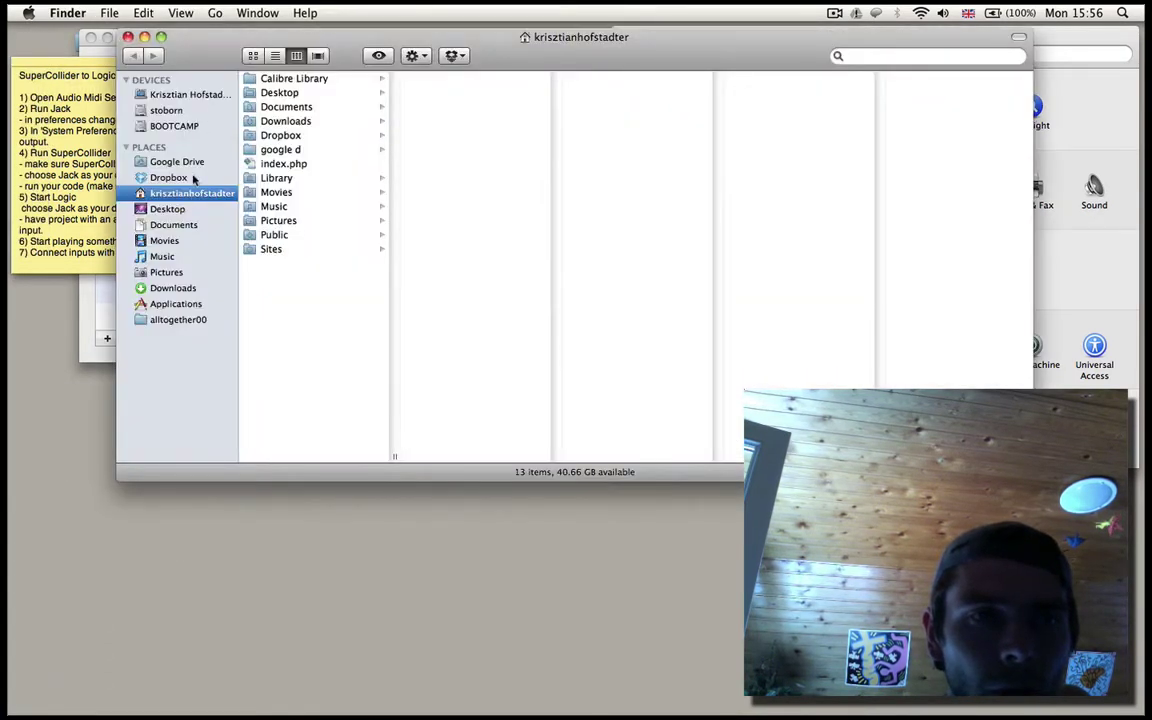
{"action": "left_click", "coordinate": [176, 304]}
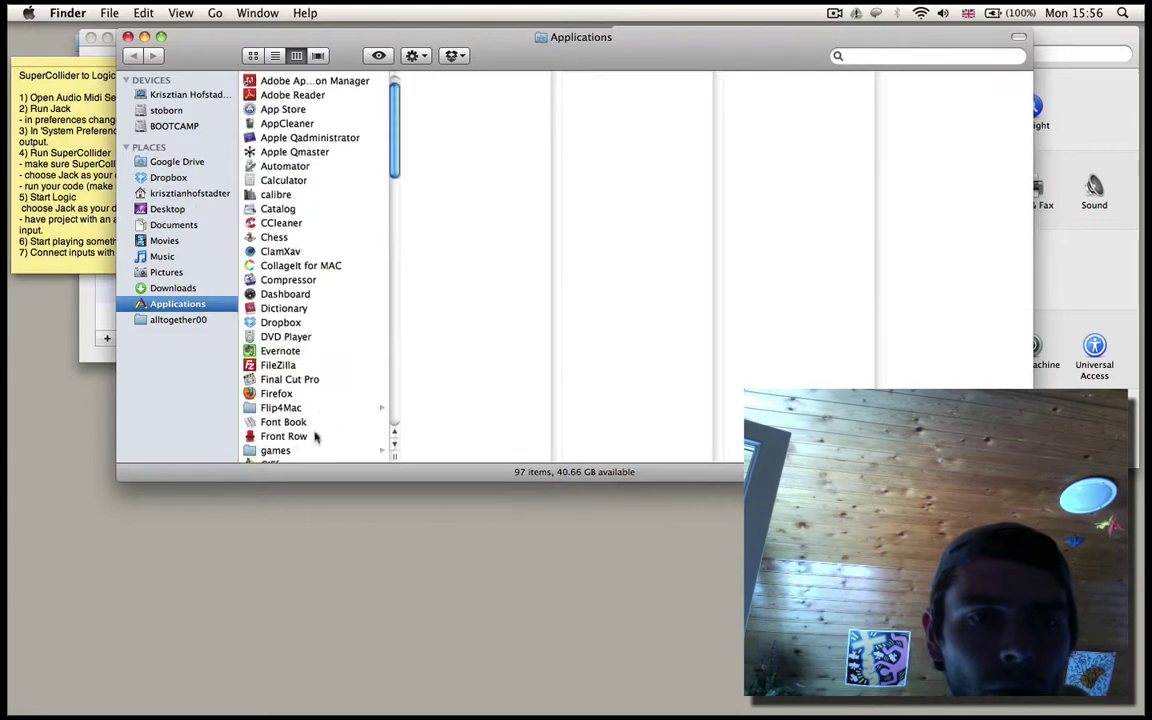
{"action": "scroll", "coordinate": [321, 420], "scroll_direction": "down", "scroll_amount": 15}
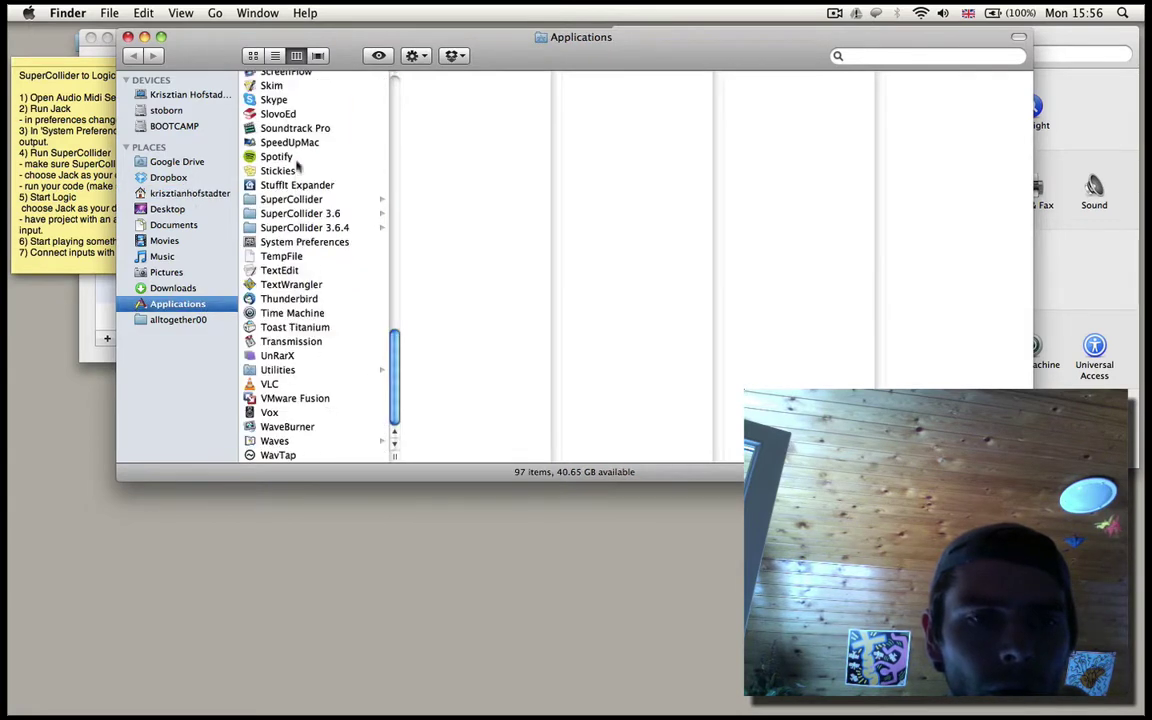
{"action": "left_click", "coordinate": [300, 370]}
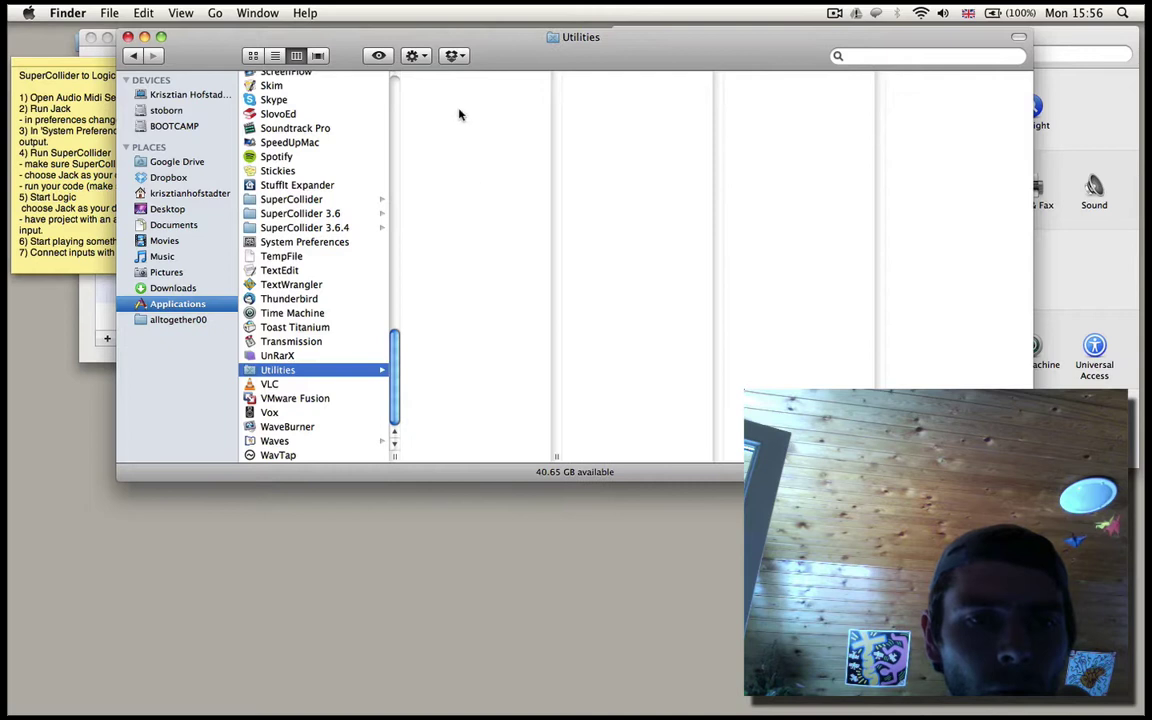
{"action": "left_click", "coordinate": [128, 37]}
Launch JackPilot and place its window below the Audio Devices window.
{"action": "left_click", "coordinate": [563, 131]}
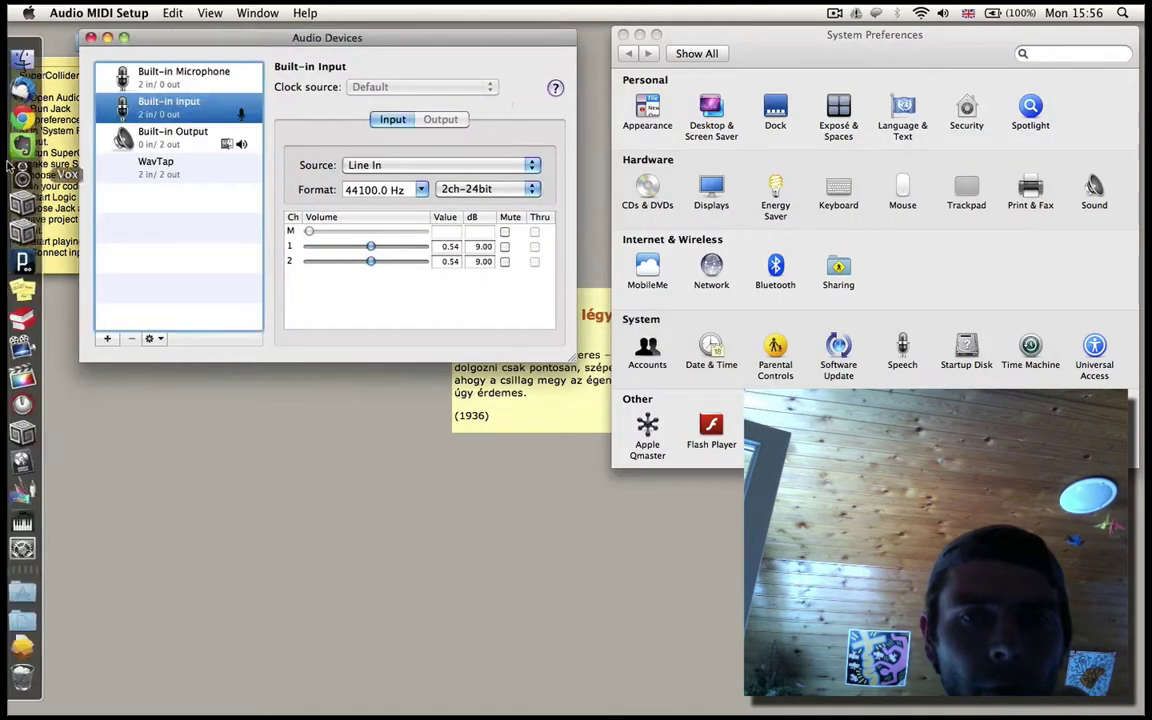
{"action": "mouse_move", "coordinate": [58, 437]}
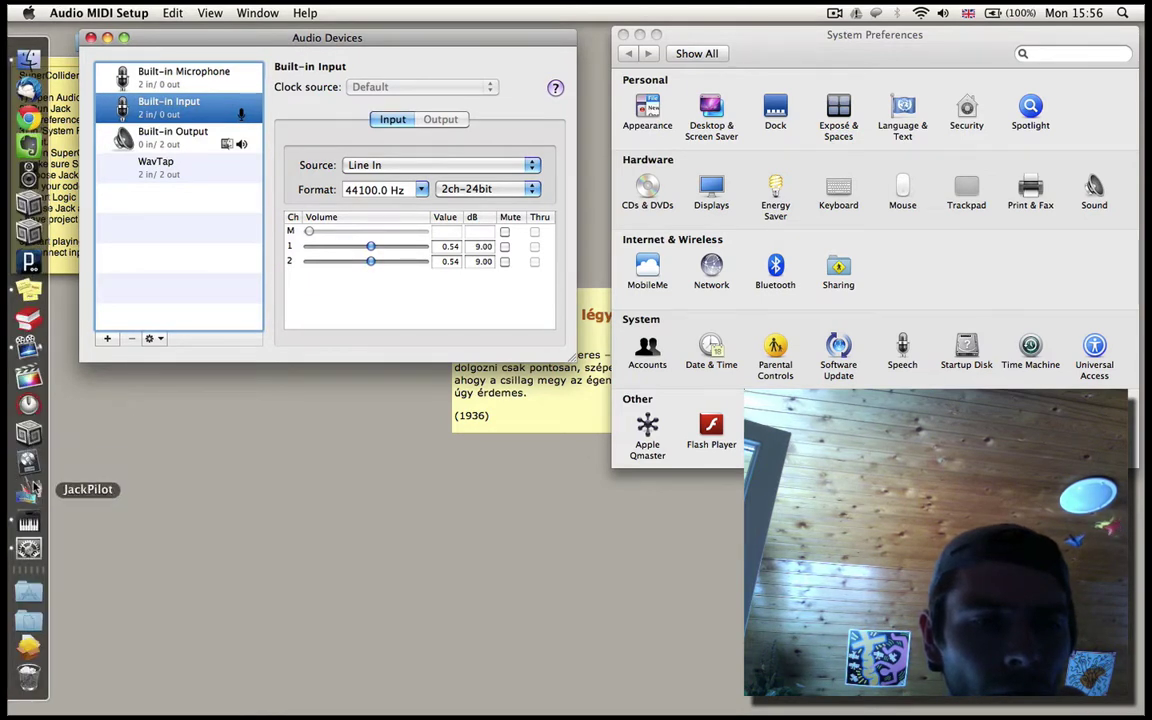
{"action": "left_click", "coordinate": [28, 489]}
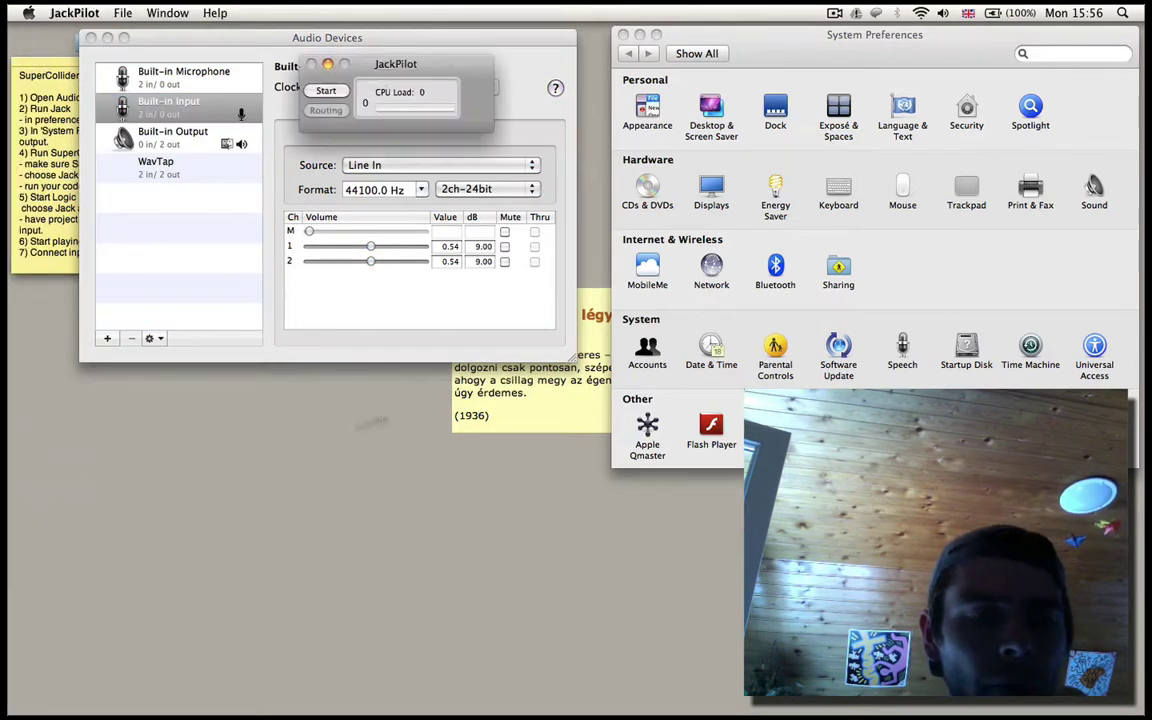
{"action": "left_click_drag", "start_coordinate": [389, 73], "coordinate": [307, 398]}
Save JackPilot preferences with coreaudio, Built-in Input, Built-in Output and 44100 Hz sample rate.
{"action": "left_click", "coordinate": [97, 11]}
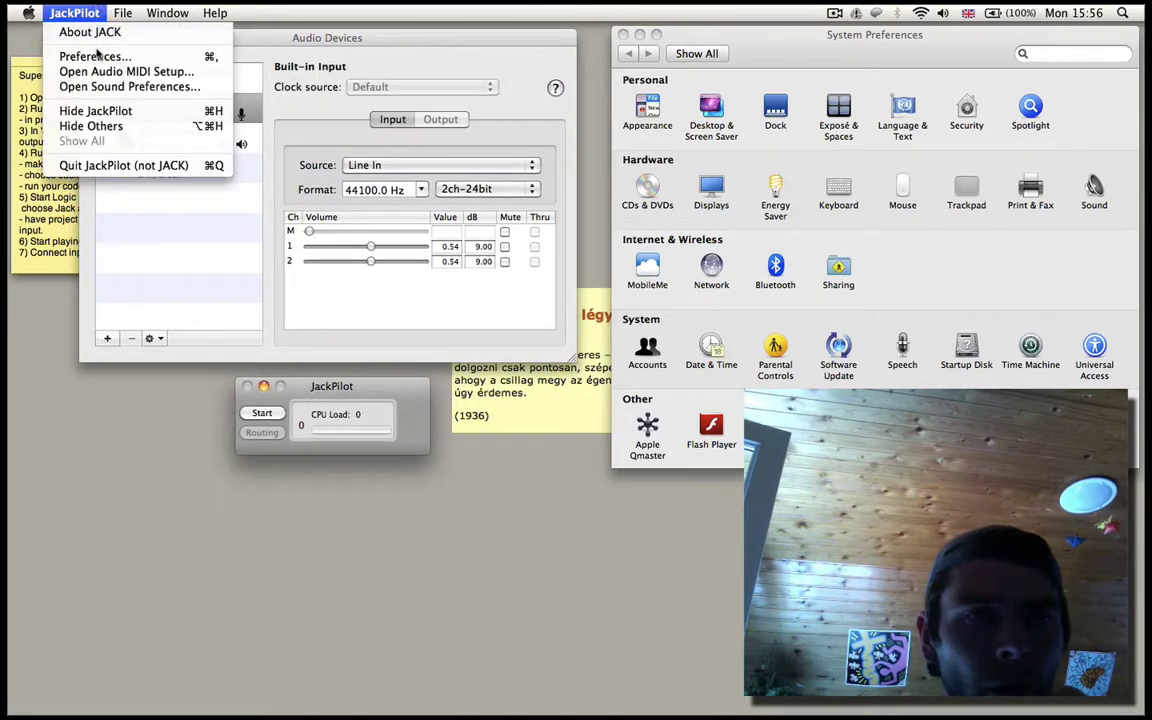
{"action": "left_click", "coordinate": [98, 54]}
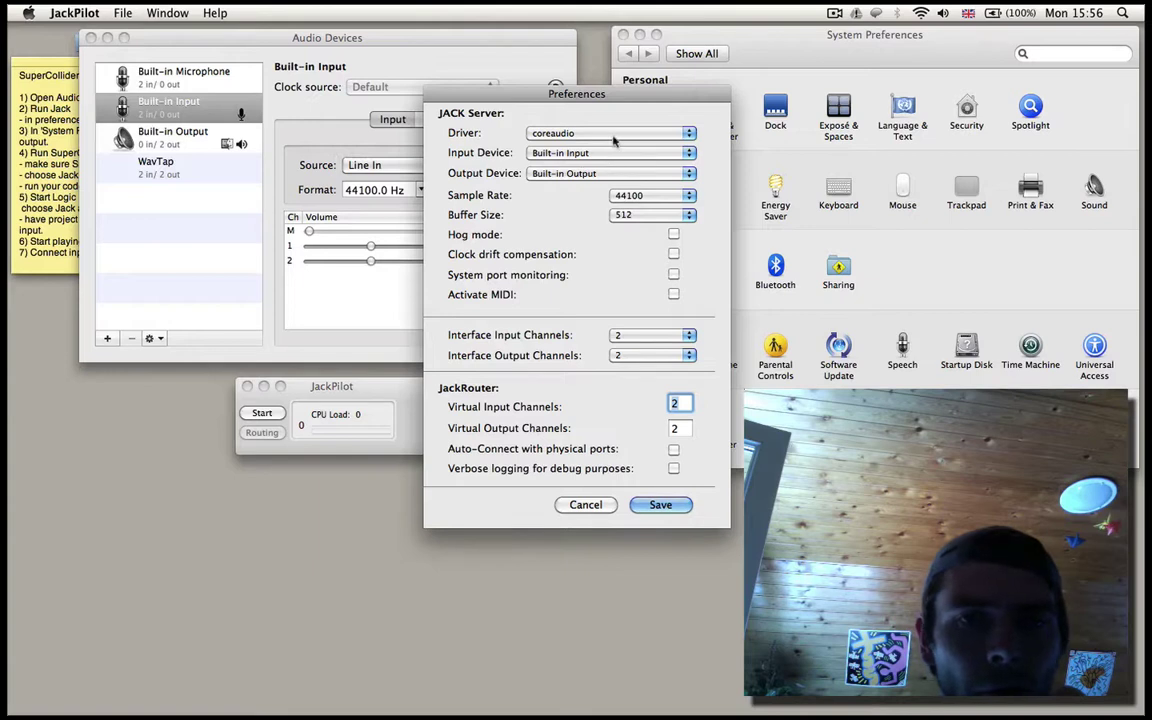
{"action": "left_click", "coordinate": [553, 133]}
{"action": "left_click", "coordinate": [553, 133]}
{"action": "left_click", "coordinate": [618, 158]}
{"action": "left_click", "coordinate": [619, 155]}
{"action": "left_click", "coordinate": [614, 174]}
{"action": "left_click", "coordinate": [614, 176]}
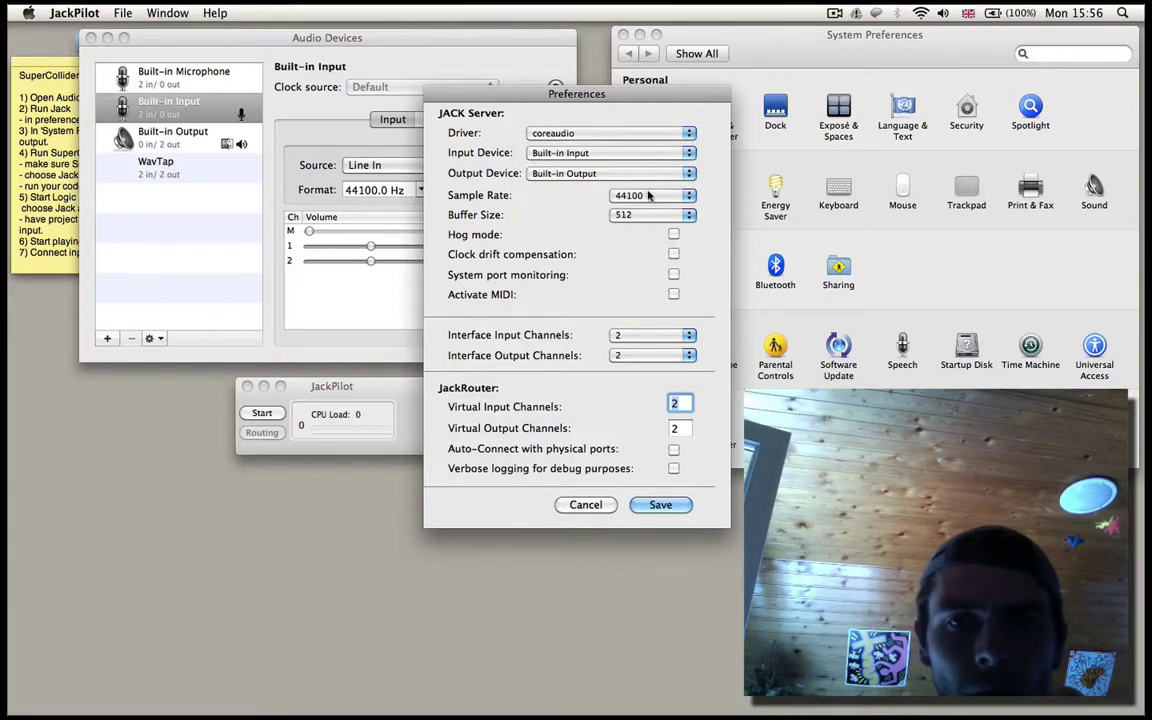
{"action": "left_click", "coordinate": [648, 196]}
{"action": "left_click", "coordinate": [648, 196]}
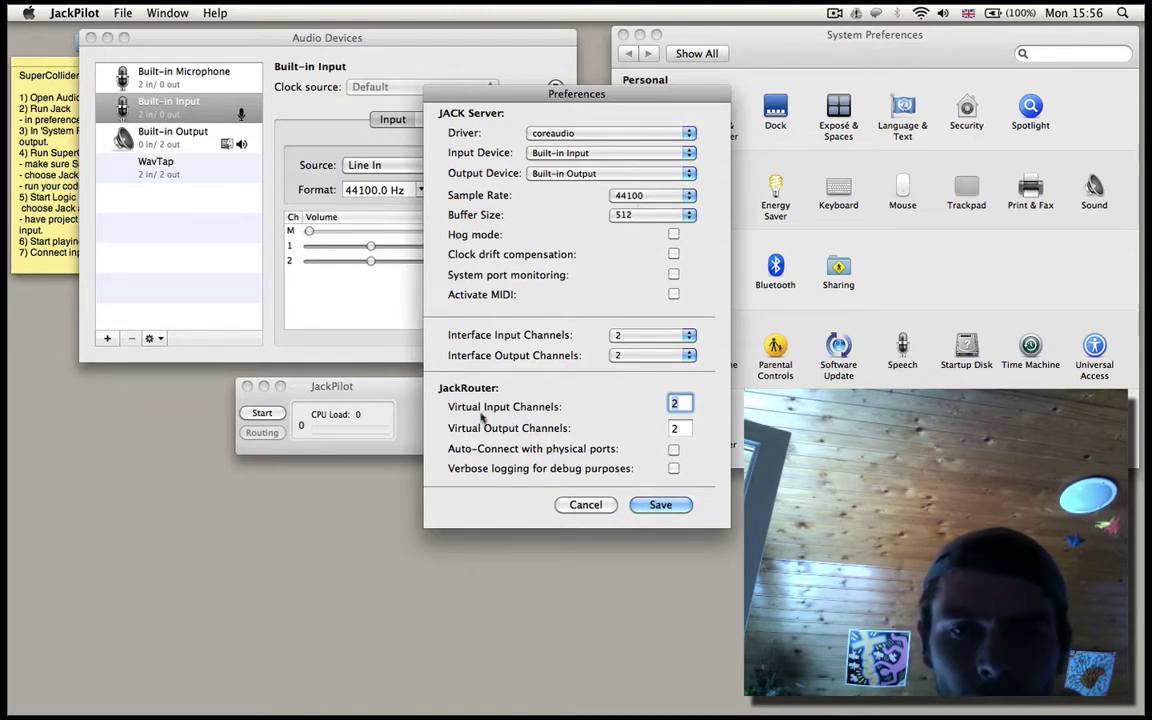
{"action": "left_click", "coordinate": [660, 505]}
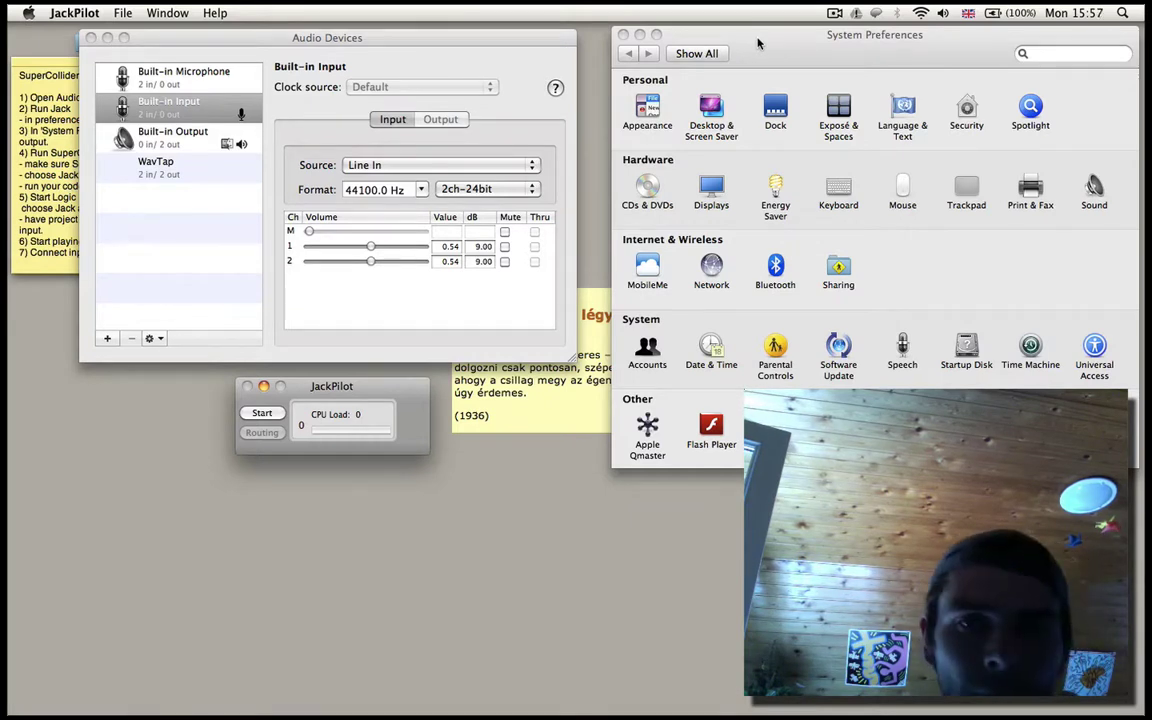
Start the Jack server and inspect Built-in Input, Built-in Output and the new 2-in/2-out JackRouter.
{"action": "left_click", "coordinate": [268, 414]}
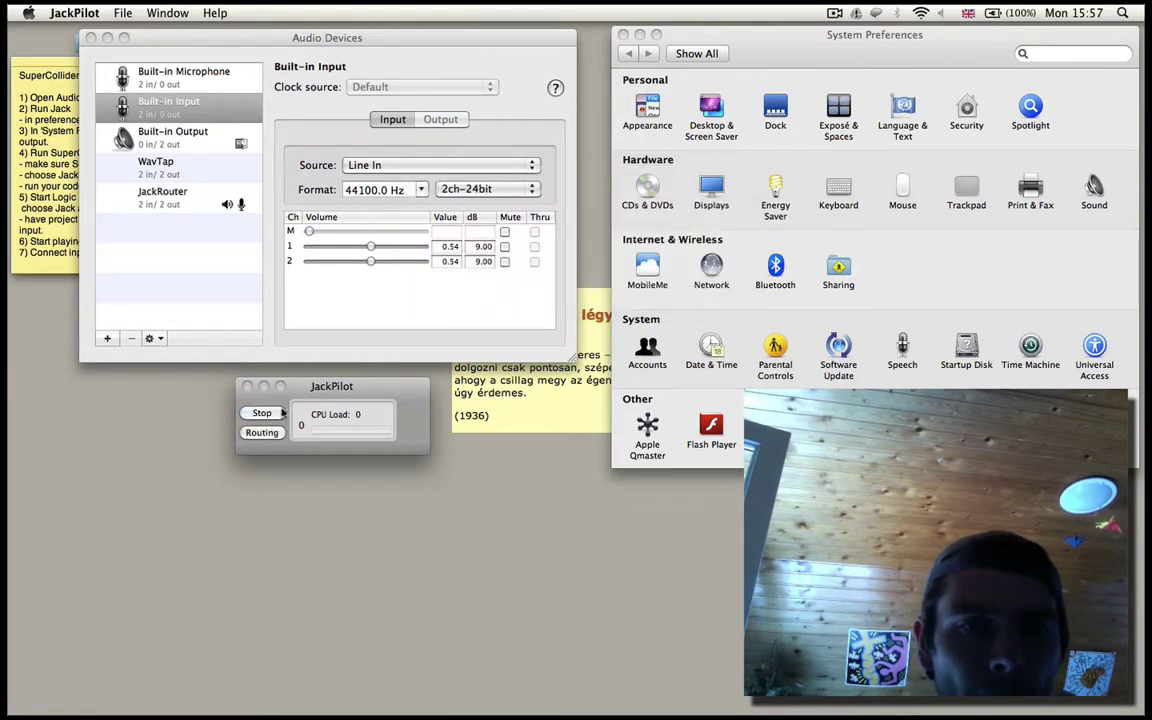
{"action": "left_click", "coordinate": [181, 158]}
{"action": "left_click", "coordinate": [186, 139]}
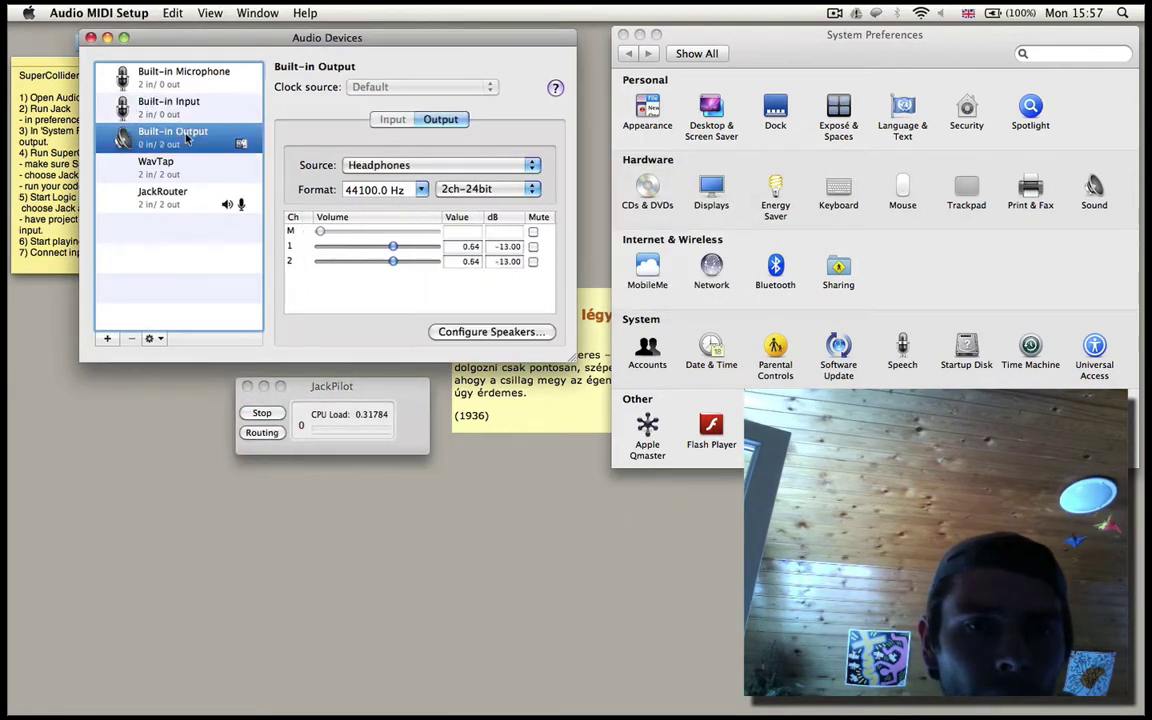
{"action": "left_click", "coordinate": [195, 111]}
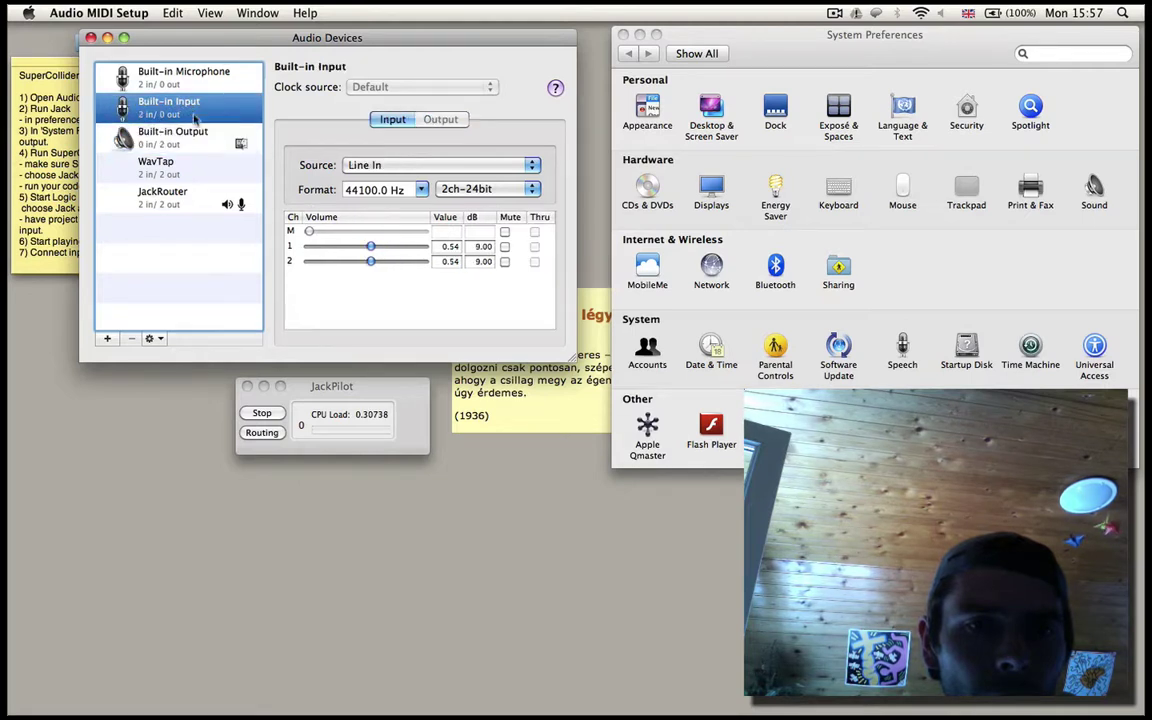
{"action": "left_click", "coordinate": [189, 143]}
{"action": "left_click", "coordinate": [178, 100]}
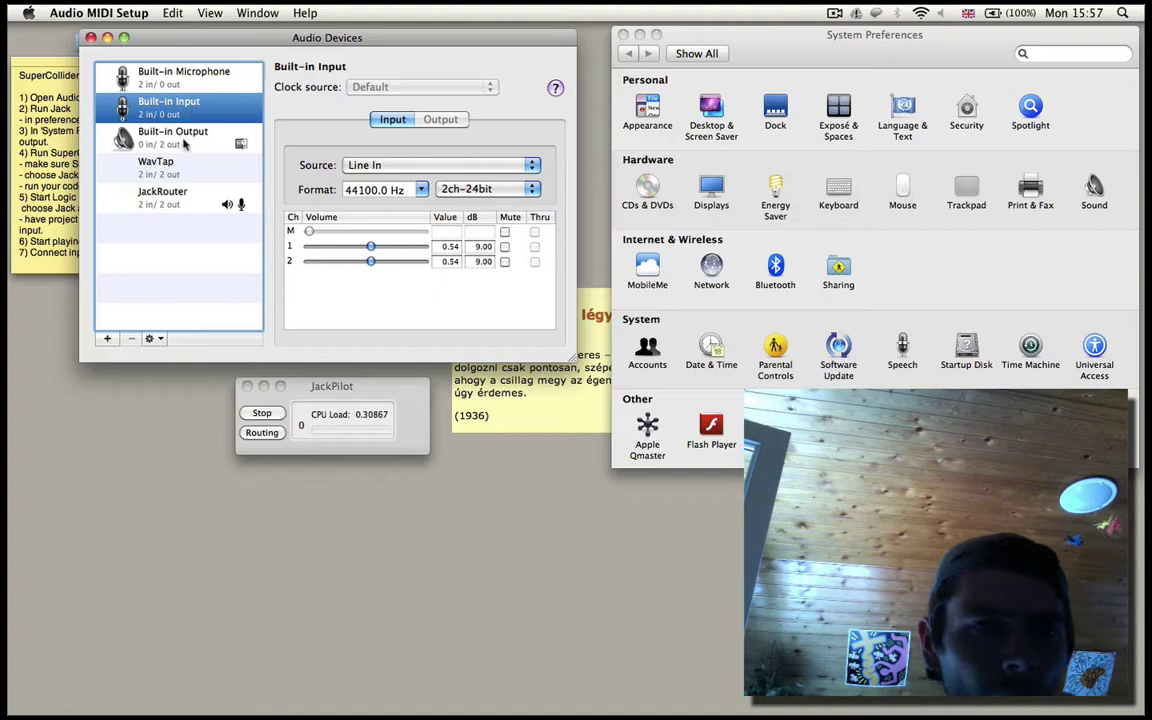
{"action": "left_click", "coordinate": [186, 142]}
{"action": "left_click", "coordinate": [170, 193]}
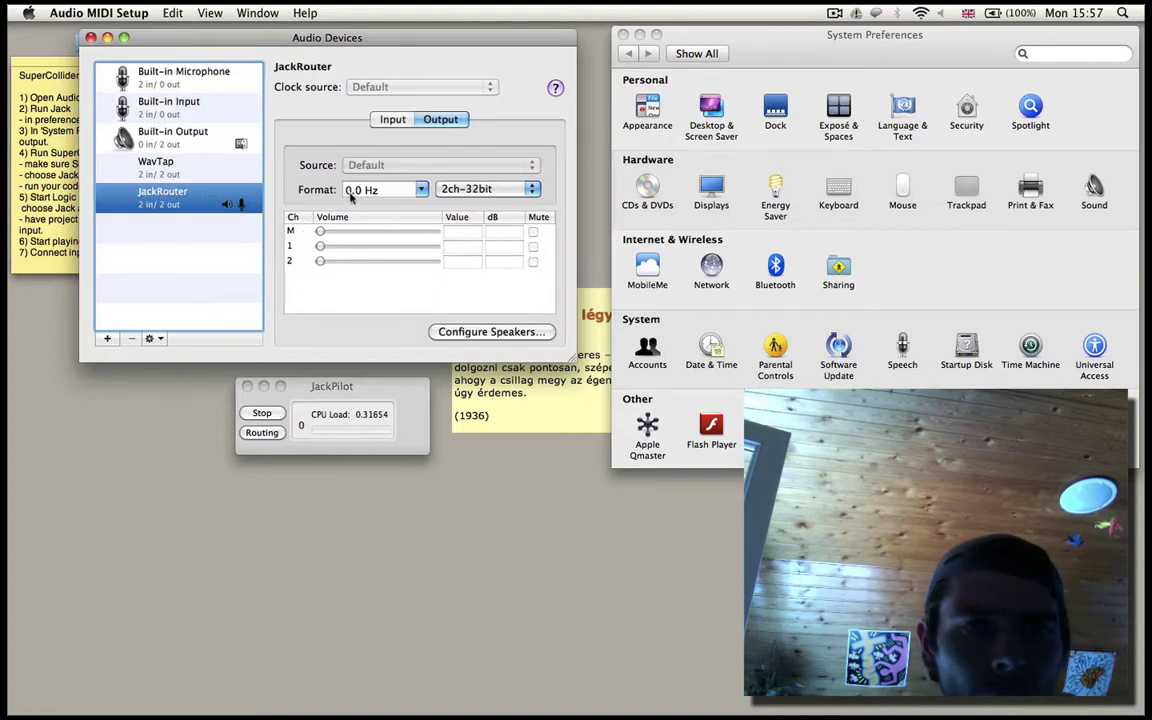
Set JackRouter as the Sound output and input device, then quit System Preferences.
{"action": "left_click", "coordinate": [1097, 192]}
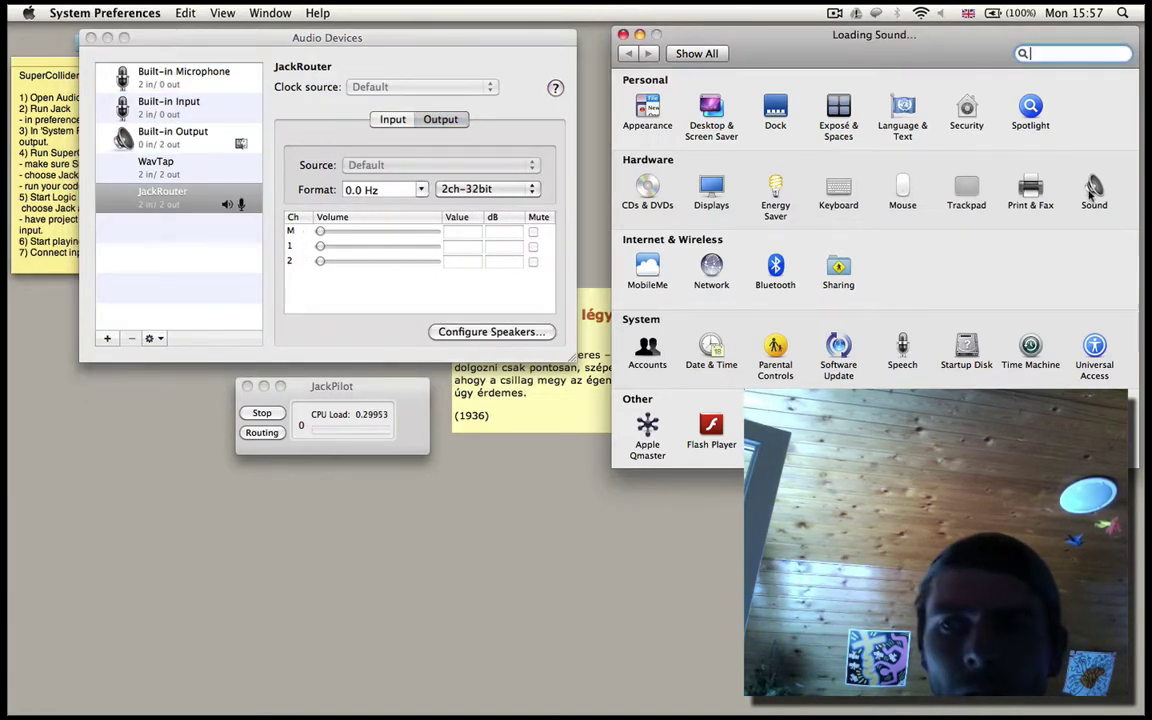
{"action": "left_click", "coordinate": [1080, 176]}
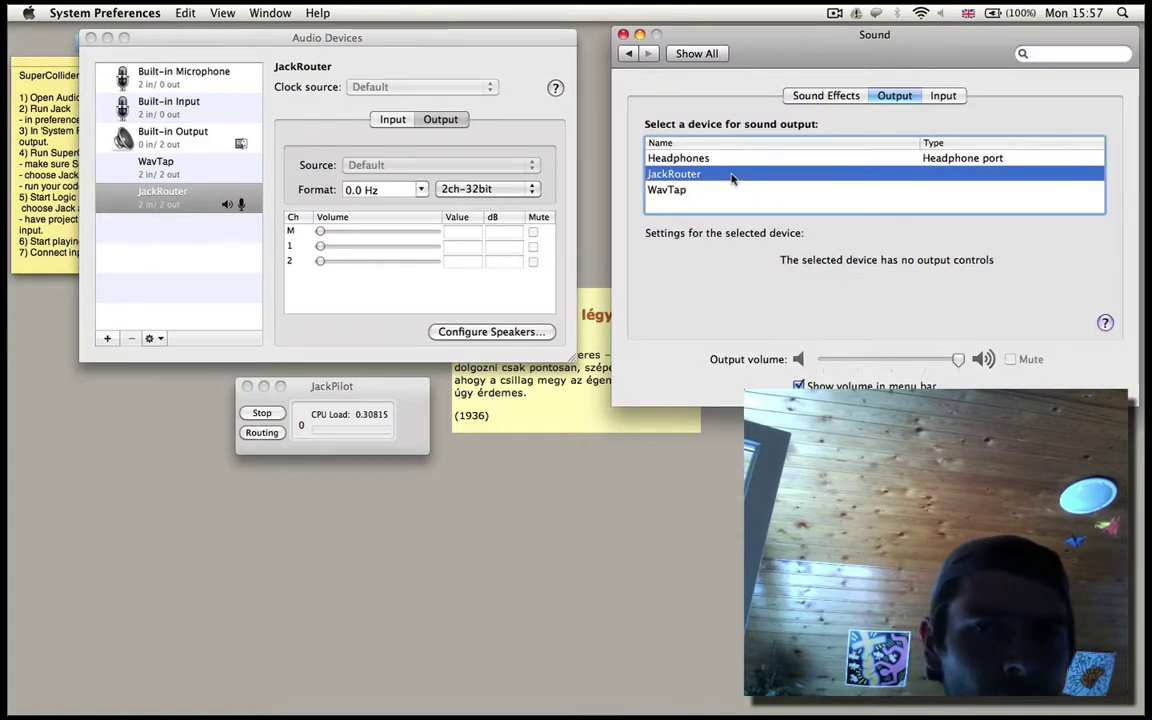
{"action": "left_click", "coordinate": [942, 96]}
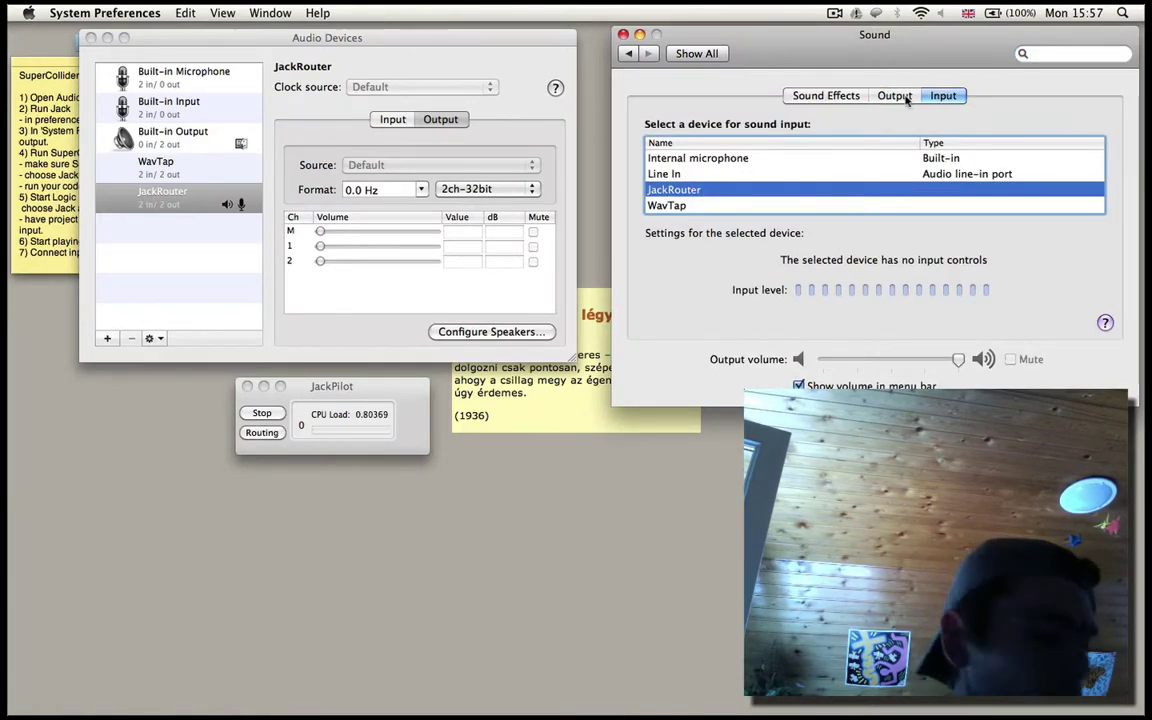
{"action": "left_click", "coordinate": [898, 96]}
{"action": "key", "text": "super+q"}
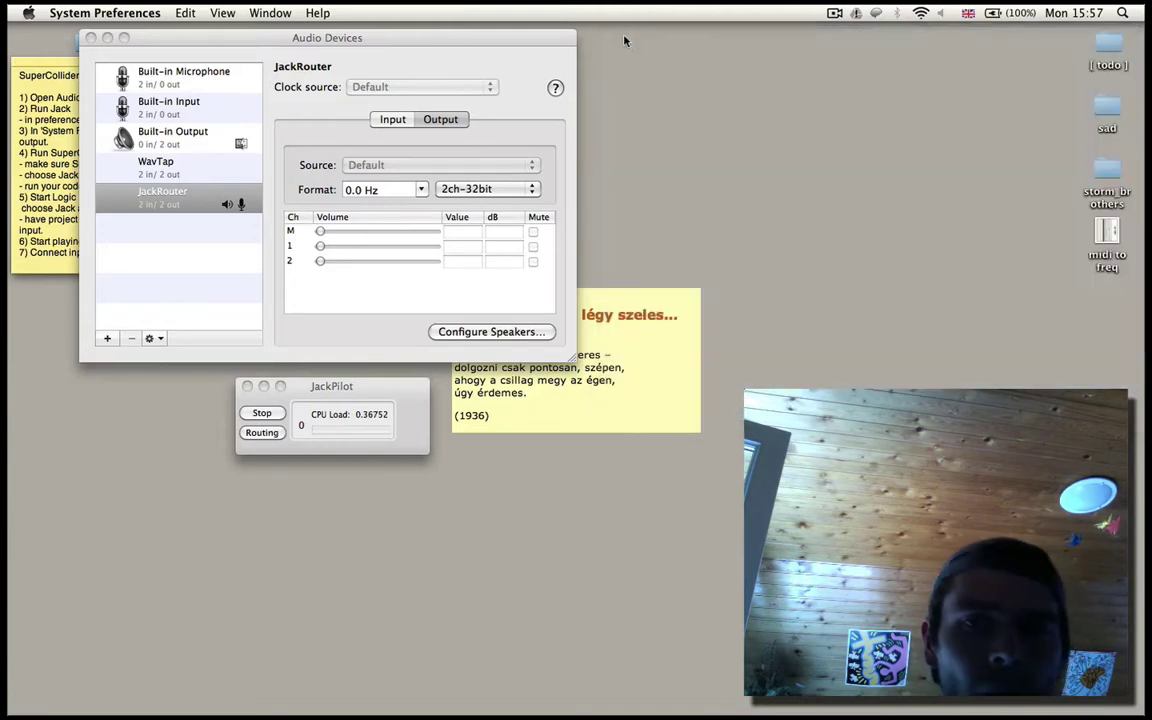
Move the Audio Devices window to the right and bring the setup-steps sticky note forward.
{"action": "left_click", "coordinate": [105, 36]}
{"action": "left_click_drag", "start_coordinate": [182, 45], "coordinate": [440, 43]}
{"action": "left_click", "coordinate": [152, 147]}
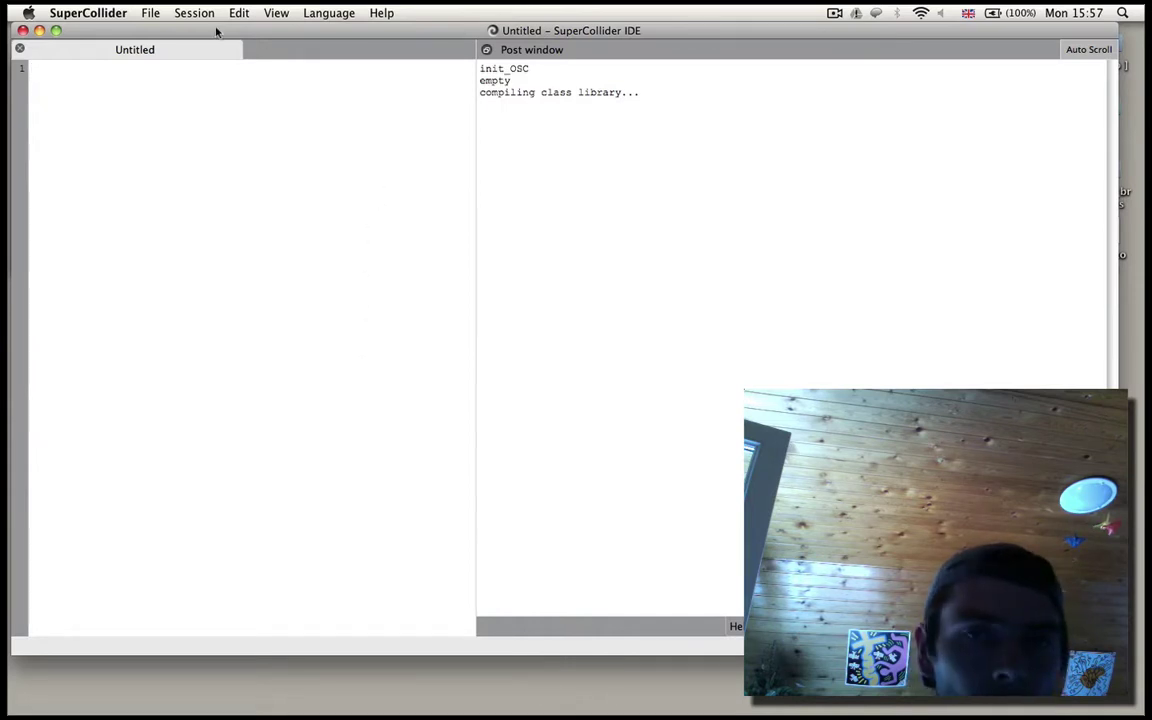
Open run_01.scd from the recent files list.
{"action": "left_click", "coordinate": [152, 13]}
{"action": "mouse_move", "coordinate": [185, 62]}
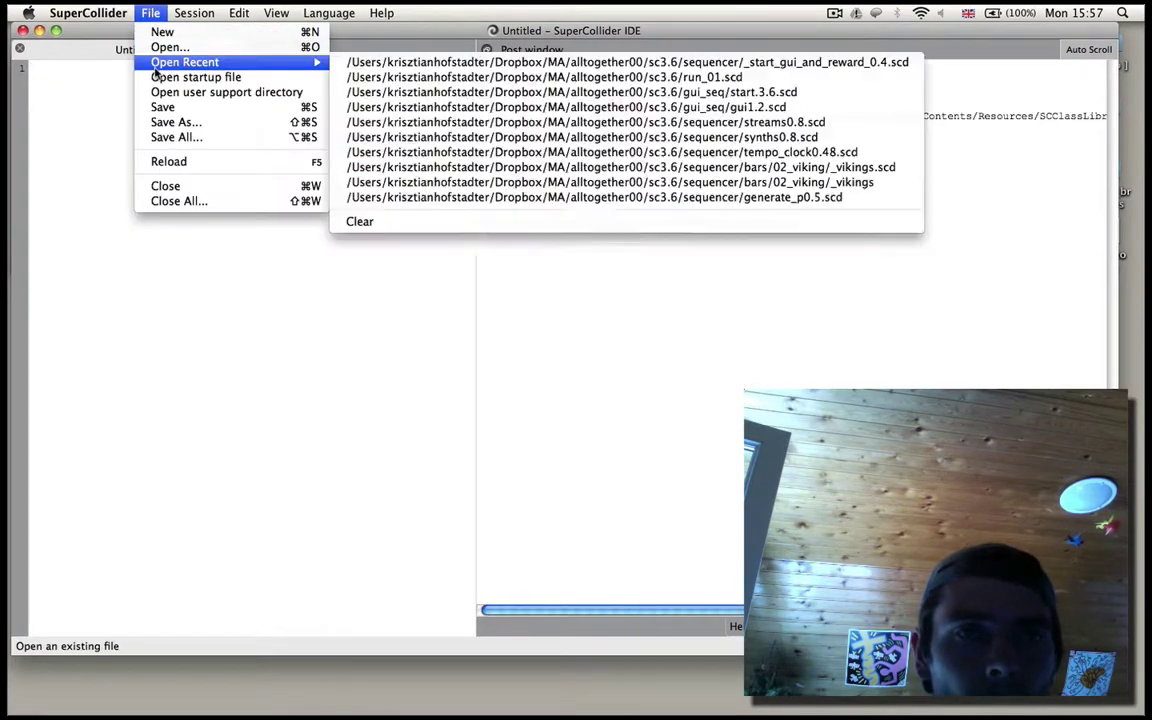
{"action": "left_click", "coordinate": [413, 79]}
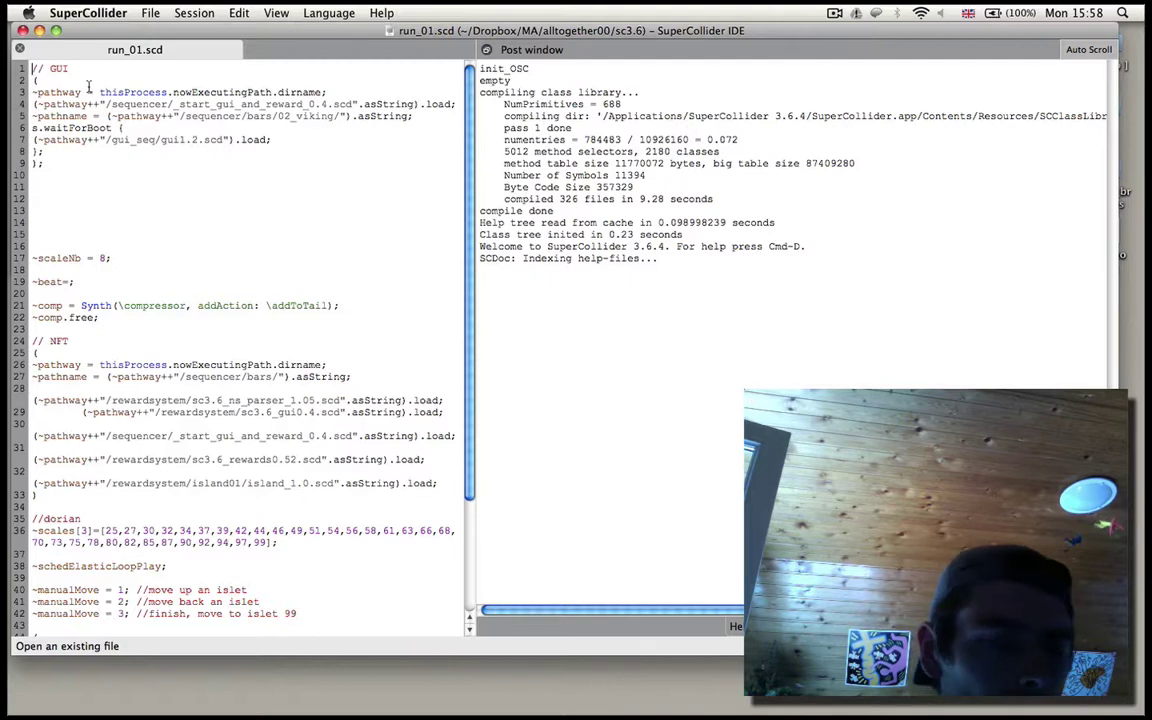
{"action": "left_click", "coordinate": [150, 13]}
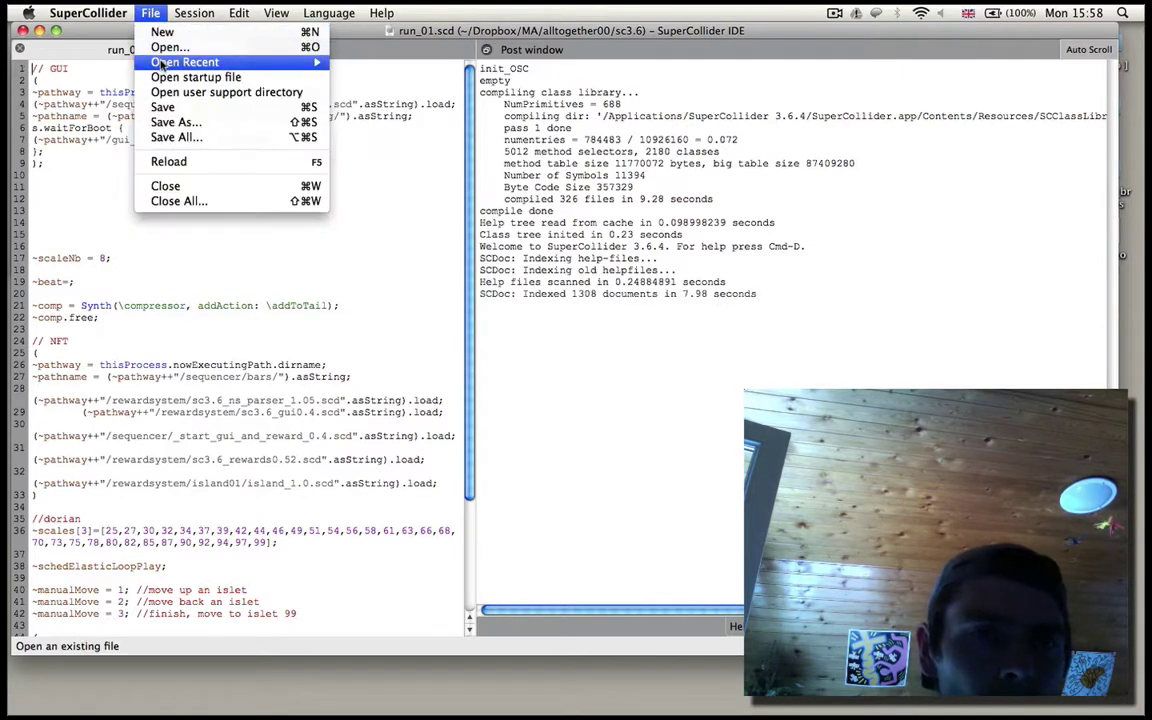
Open _start_gui_and_reward_0.4.scd and evaluate ServerOptions.devices to list the audio devices.
{"action": "mouse_move", "coordinate": [195, 62]}
{"action": "left_click", "coordinate": [380, 78]}
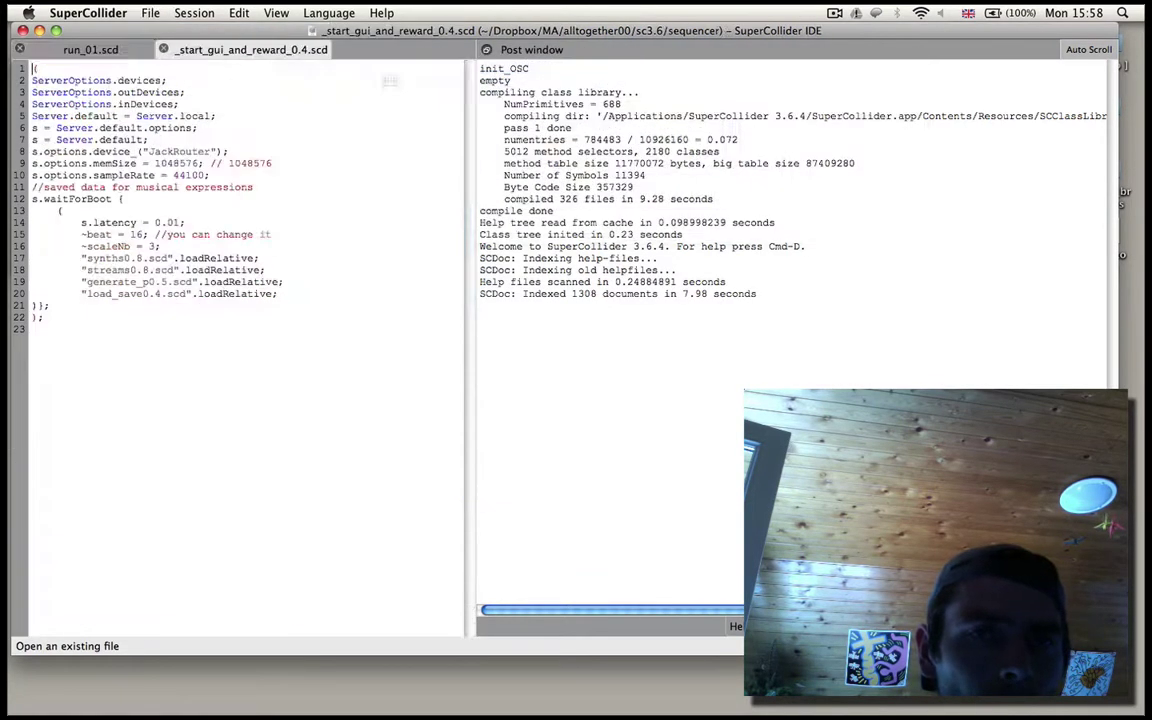
{"action": "left_click_drag", "start_coordinate": [239, 151], "coordinate": [44, 152]}
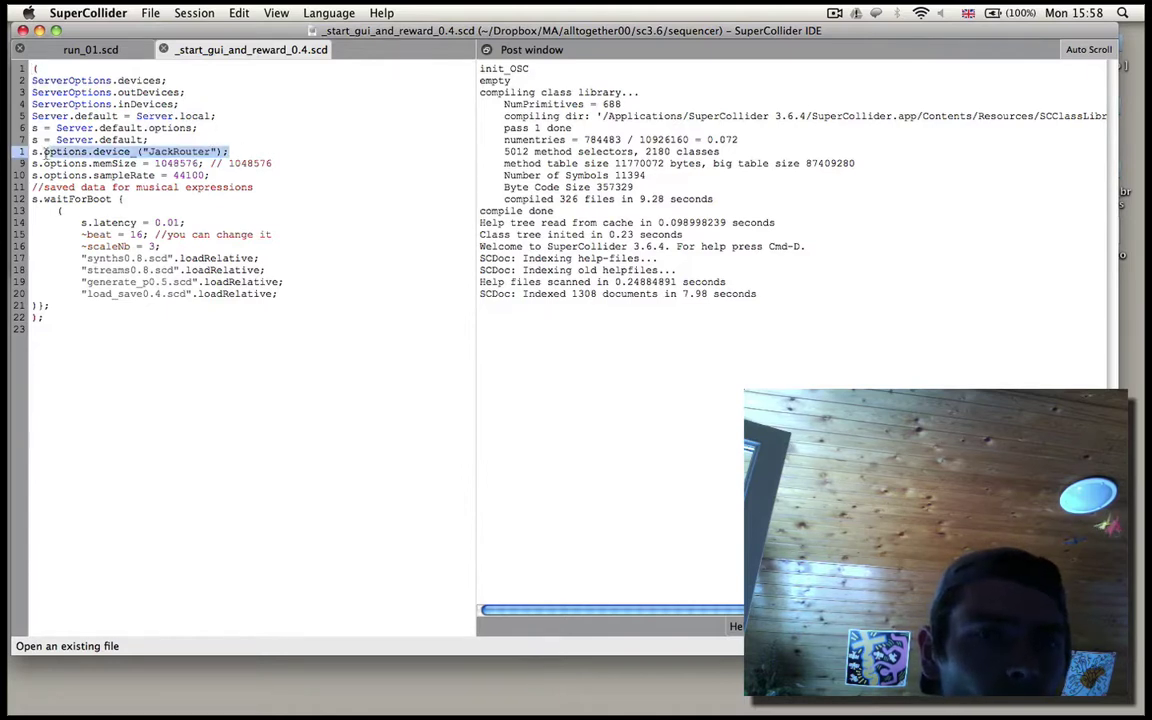
{"action": "left_click", "coordinate": [122, 83]}
{"action": "key", "text": "shift+Return"}
Point out JackRouter in the printed device list and the JackRouter and 44100 sample-rate lines.
{"action": "left_click_drag", "start_coordinate": [166, 80], "coordinate": [31, 80]}
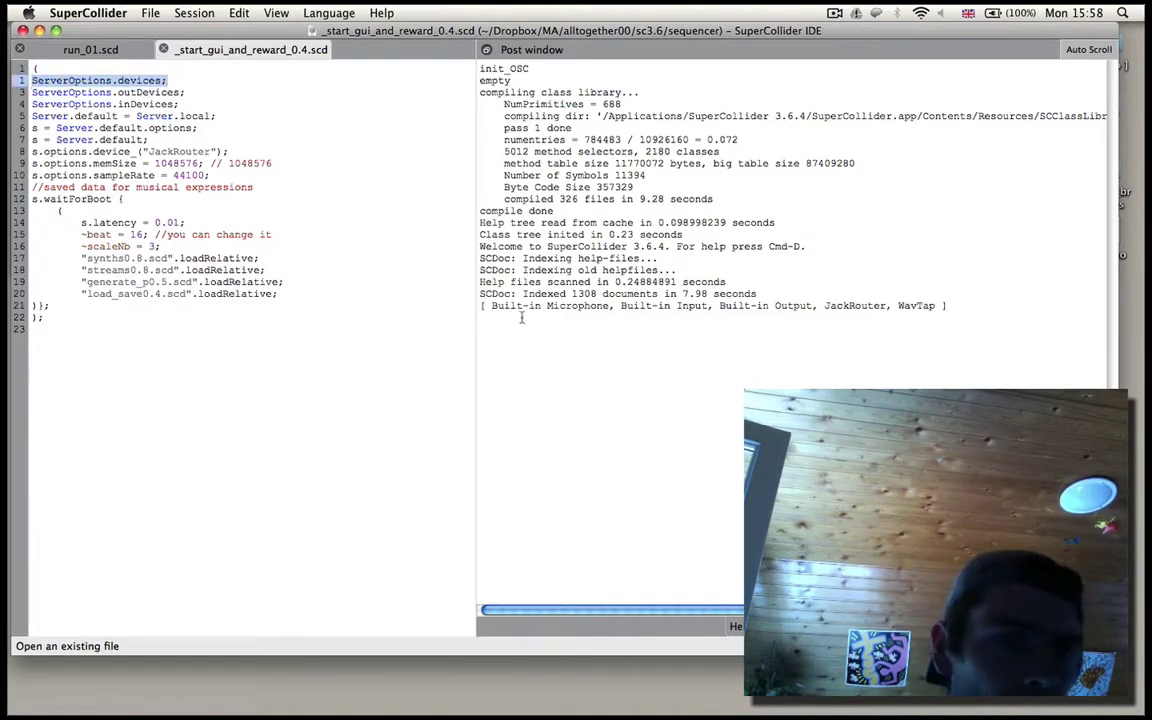
{"action": "left_click", "coordinate": [848, 306]}
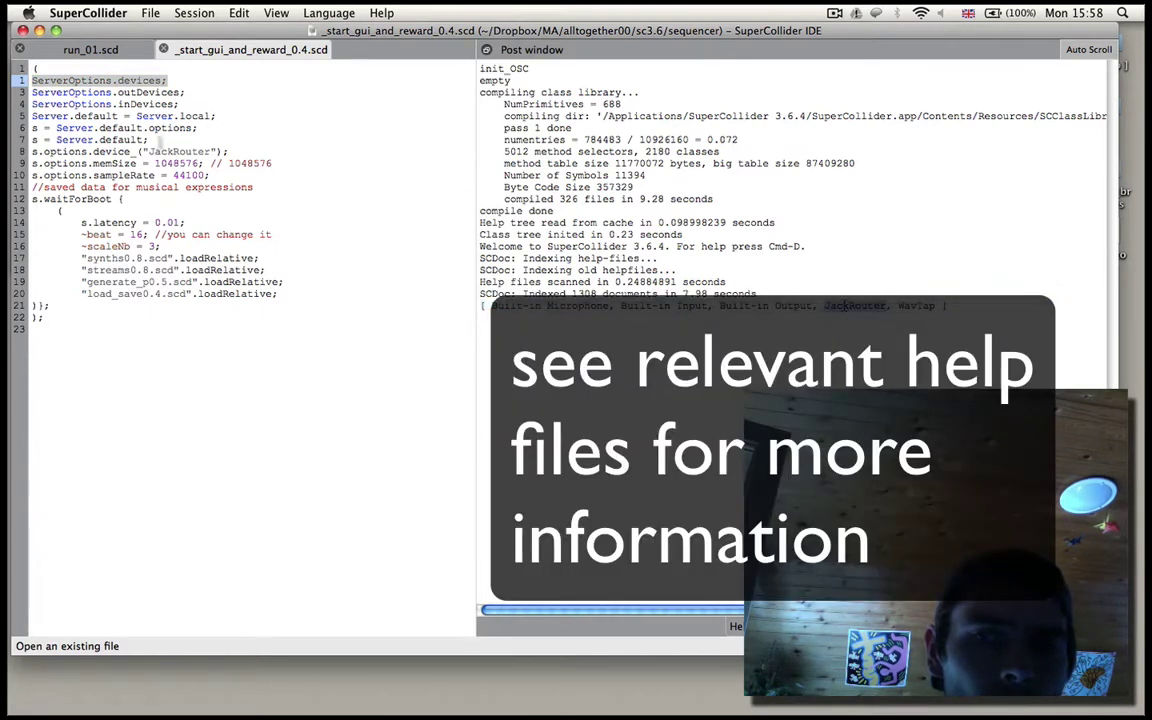
{"action": "left_click_drag", "start_coordinate": [227, 151], "coordinate": [31, 151]}
{"action": "left_click", "coordinate": [242, 141]}
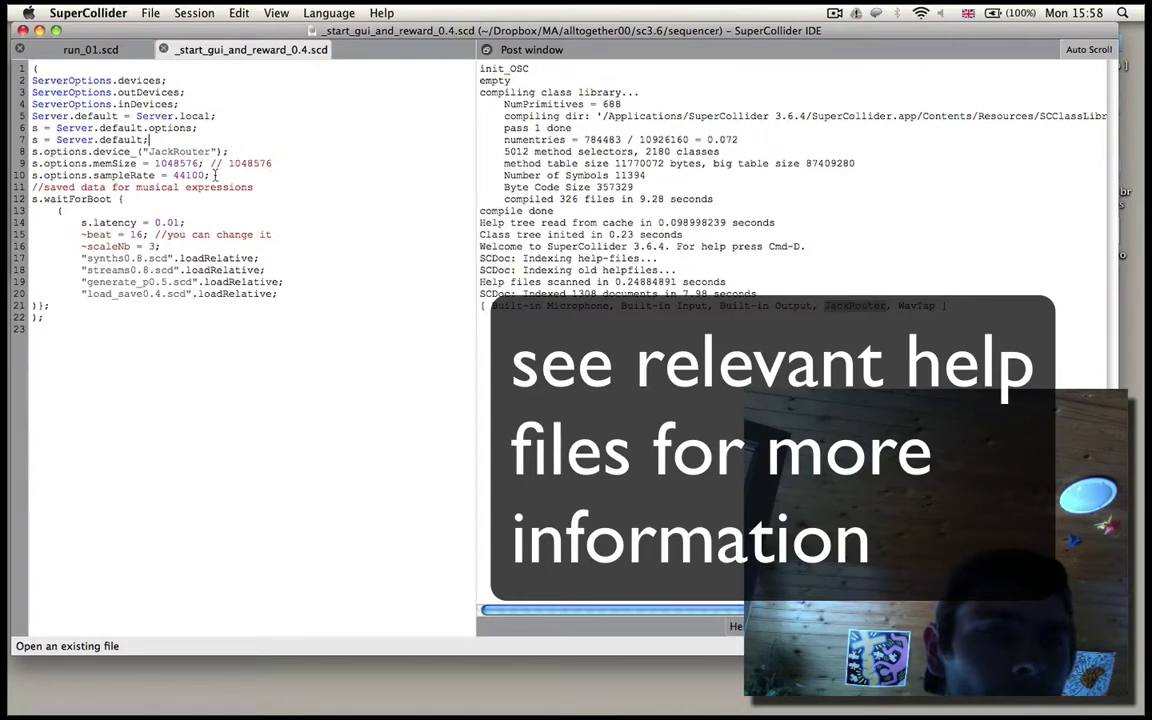
{"action": "left_click_drag", "start_coordinate": [210, 175], "coordinate": [30, 175]}
{"action": "left_click", "coordinate": [124, 176]}
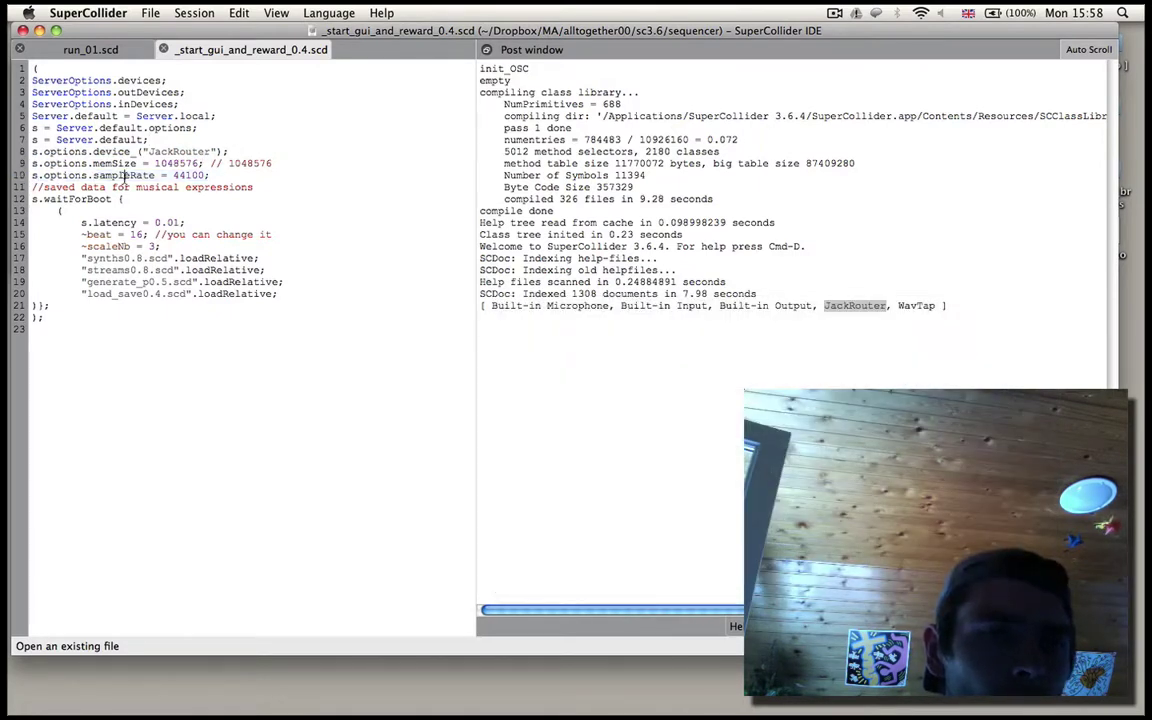
Close the _start_gui_and_reward tab and evaluate run_01.scd's GUI block, booting the server at 44100 Hz.
{"action": "left_click", "coordinate": [163, 49]}
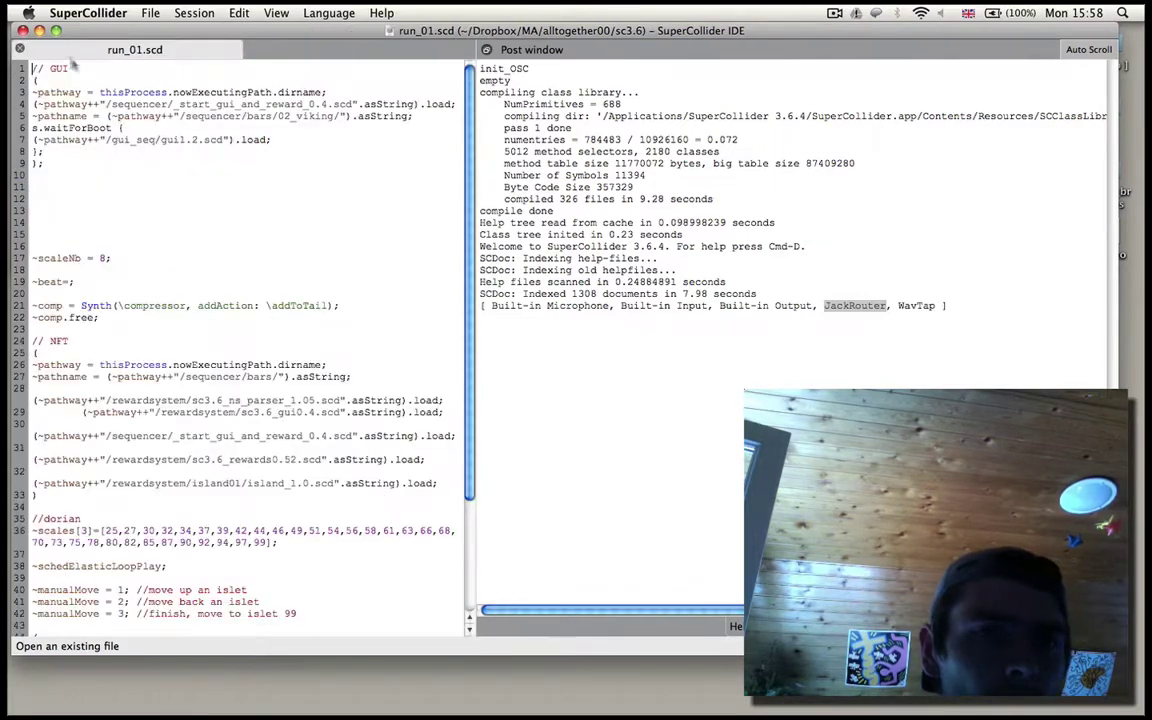
{"action": "double_click", "coordinate": [37, 80]}
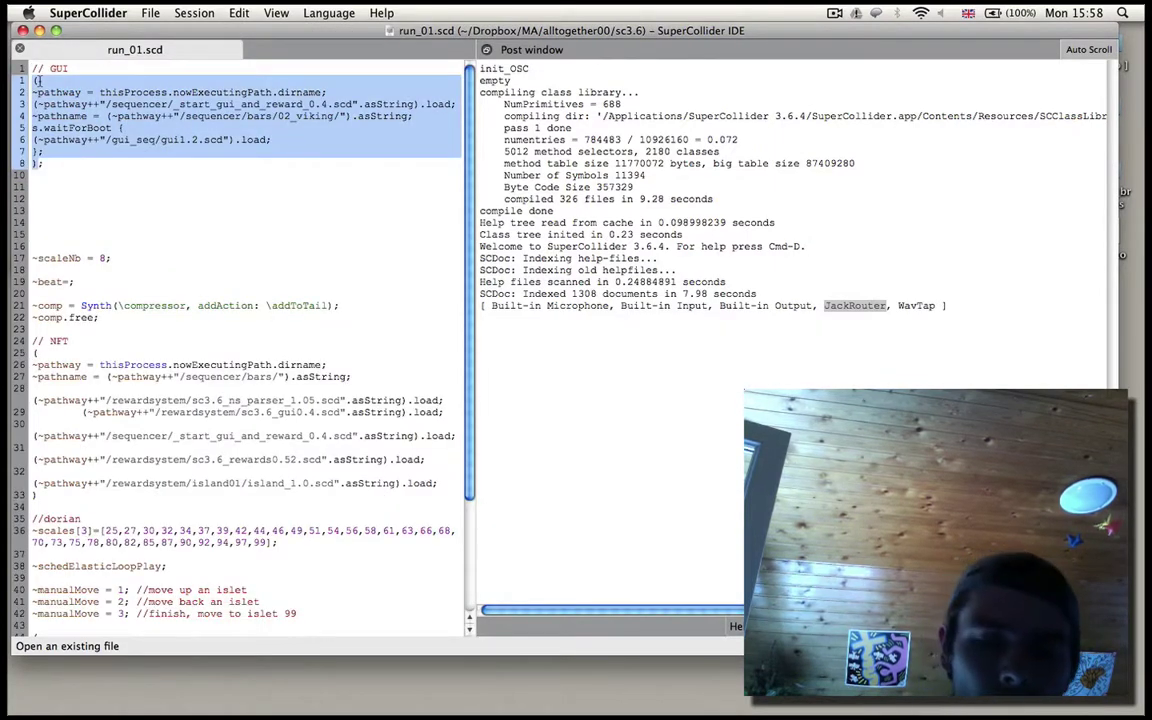
{"action": "key", "text": "super+Return"}
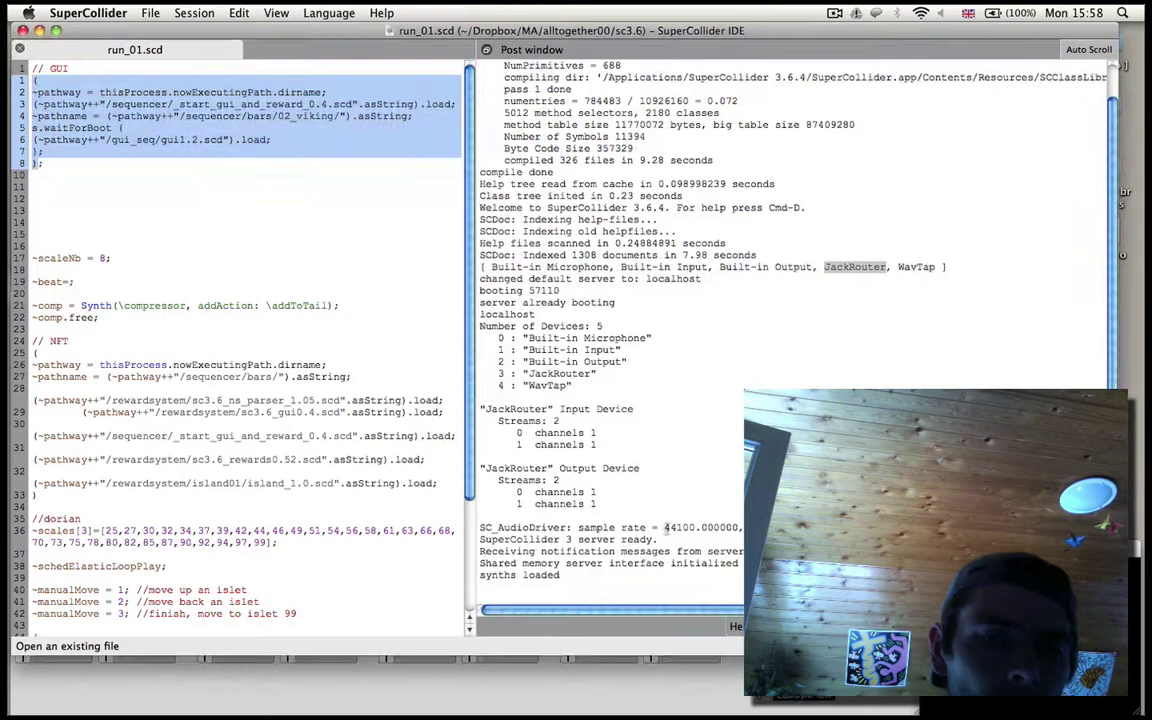
{"action": "left_click_drag", "start_coordinate": [663, 527], "coordinate": [780, 528]}
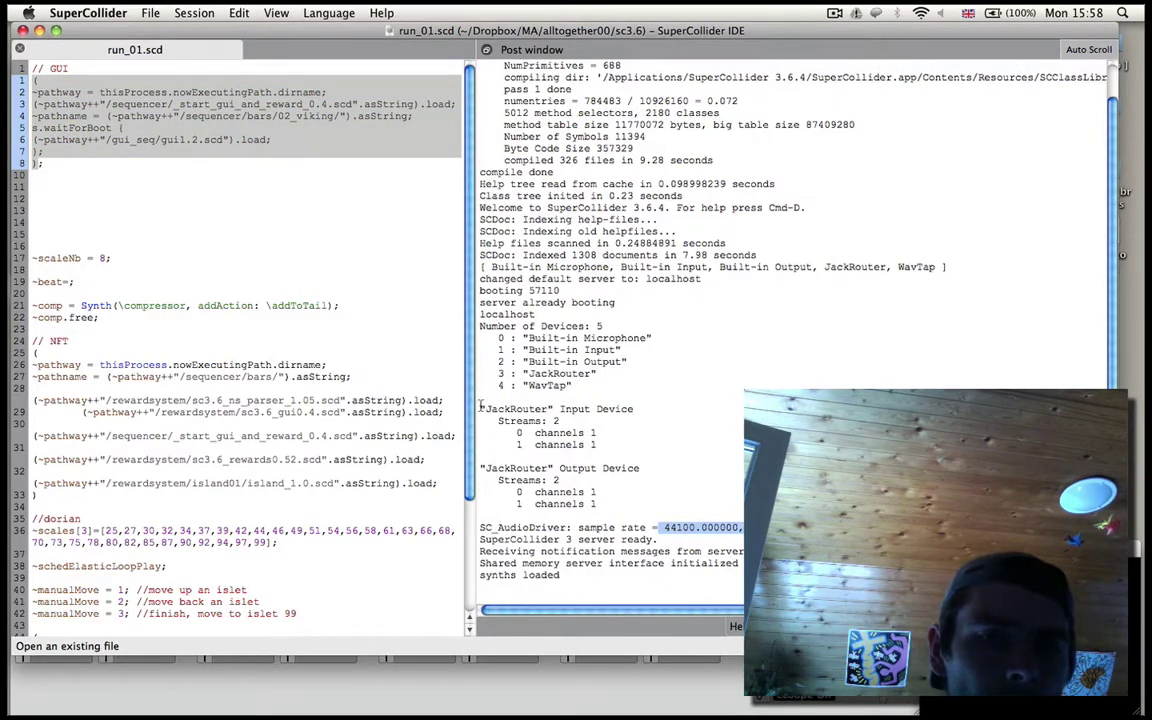
Re-run the GUI block to open the sequencer and minimise the SuperCollider editor.
{"action": "left_click_drag", "start_coordinate": [479, 408], "coordinate": [600, 505]}
{"action": "left_click", "coordinate": [621, 508]}
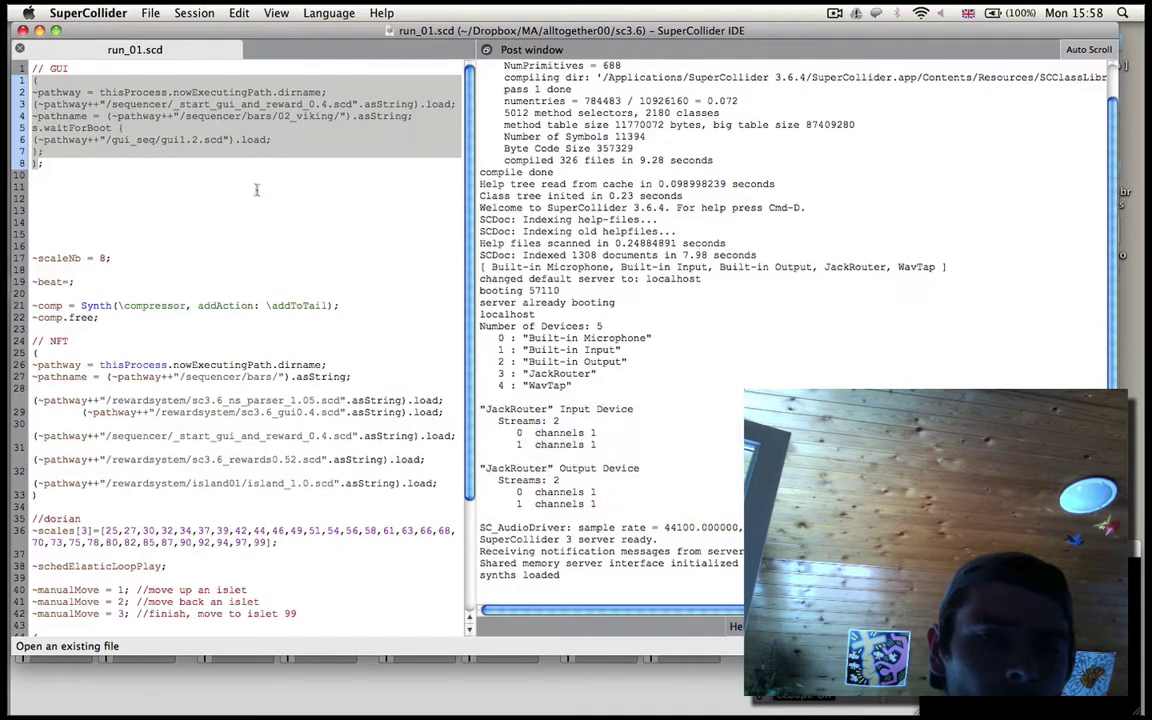
{"action": "key", "text": "super+Return"}
{"action": "key", "text": "super+m"}
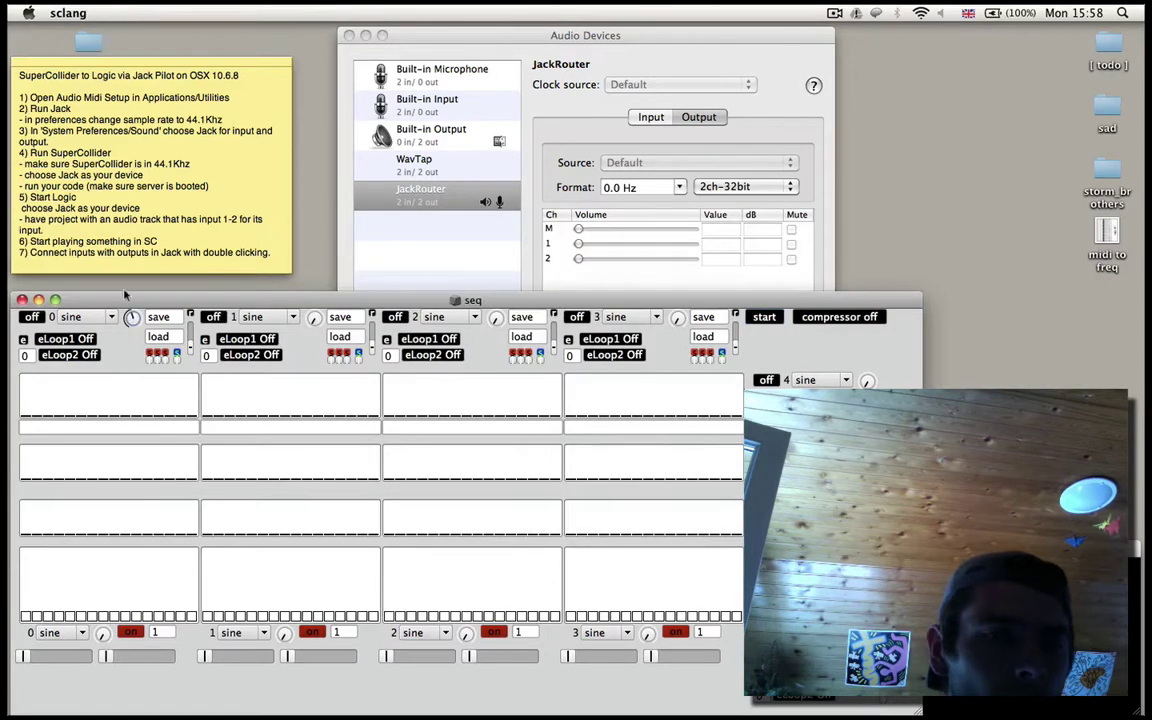
Start the seq sequencer with a pattern on track 0, minimise it, and bring JackPilot forward.
{"action": "left_click", "coordinate": [765, 317]}
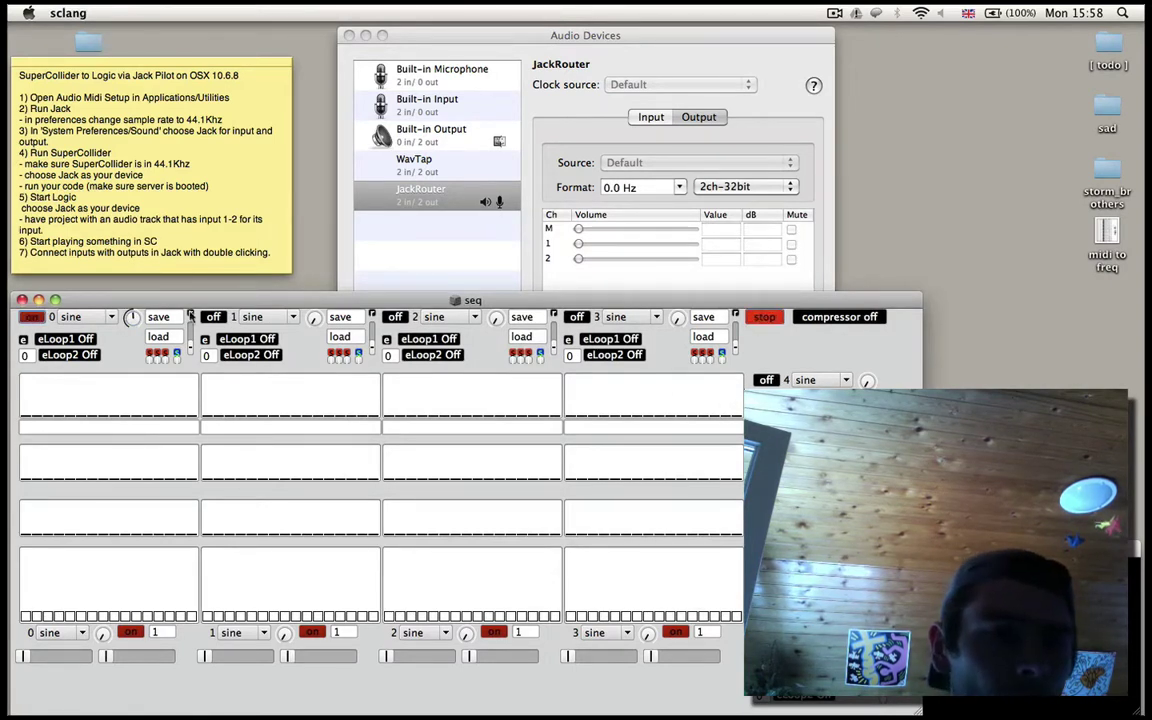
{"action": "left_click", "coordinate": [131, 317]}
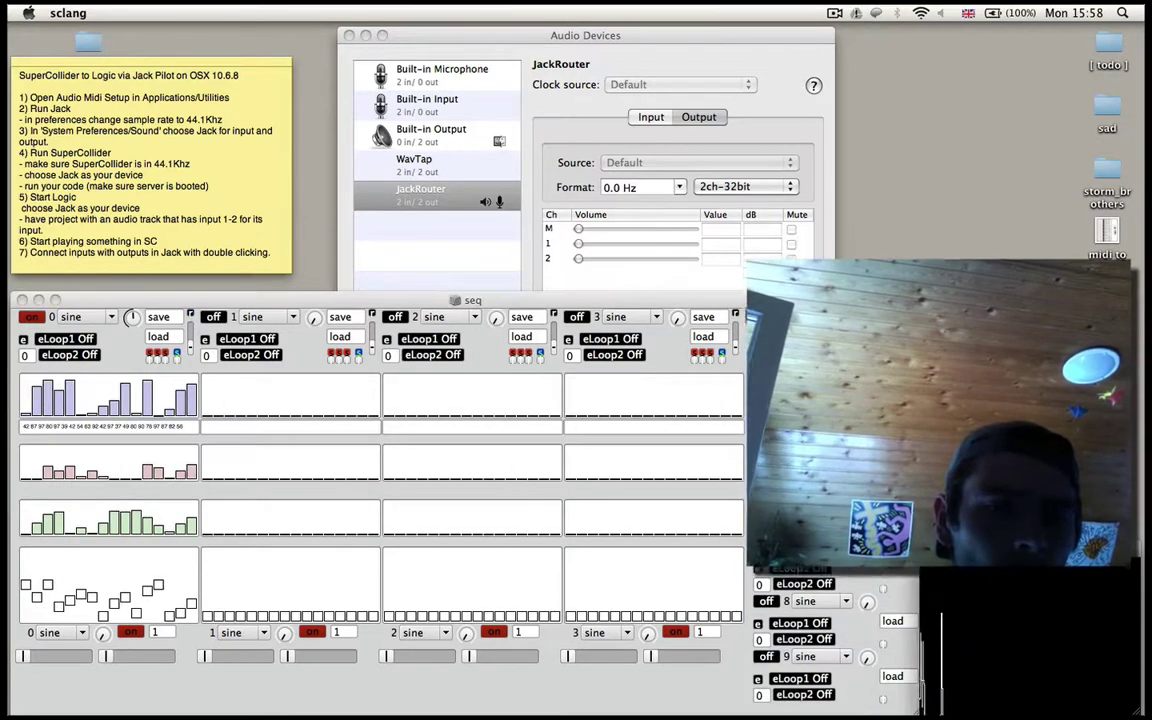
{"action": "left_click", "coordinate": [990, 580]}
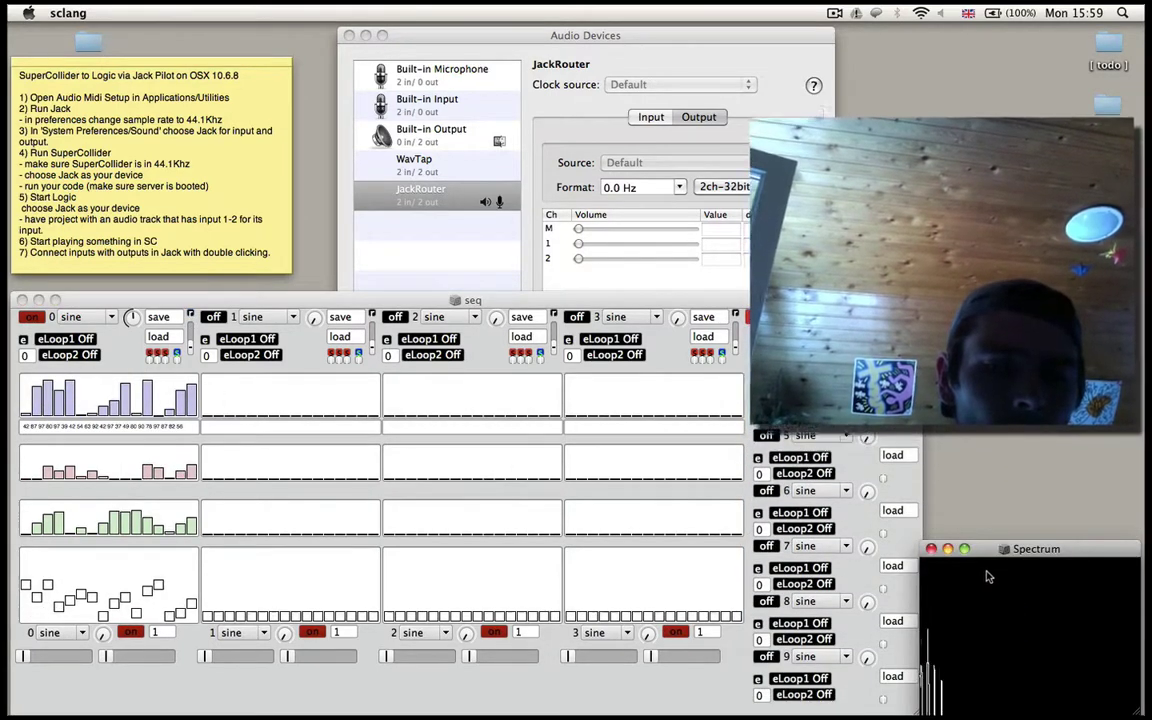
{"action": "left_click_drag", "start_coordinate": [987, 551], "coordinate": [987, 545]}
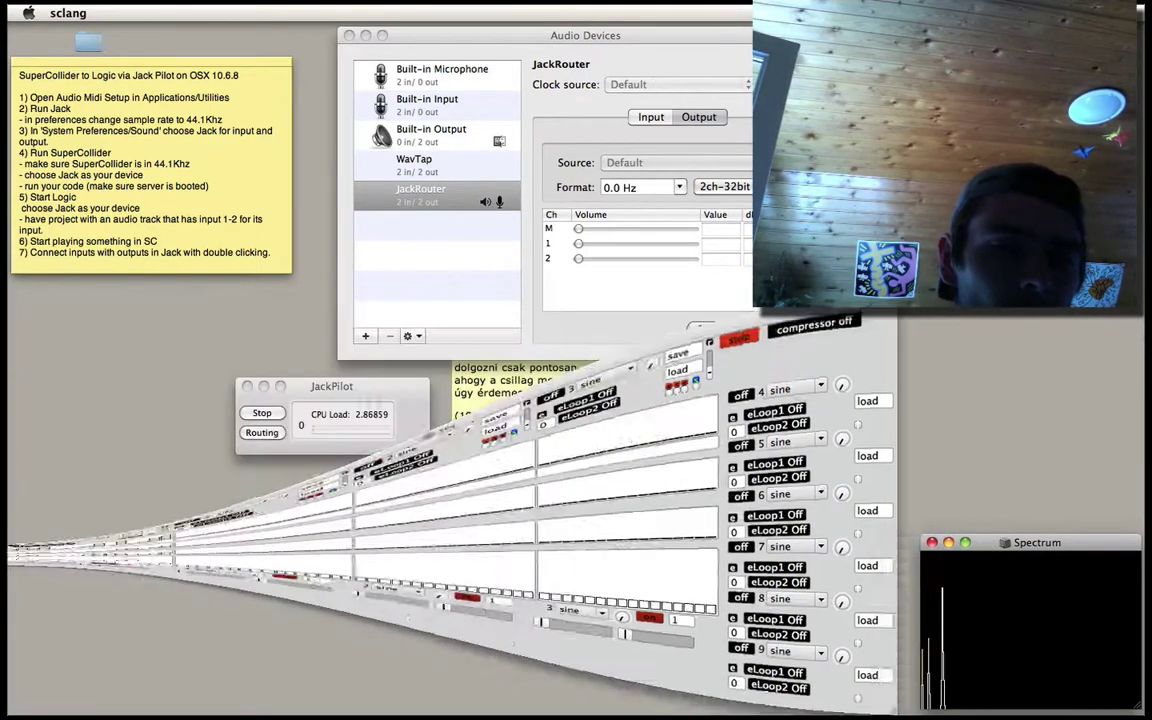
{"action": "left_click", "coordinate": [38, 299]}
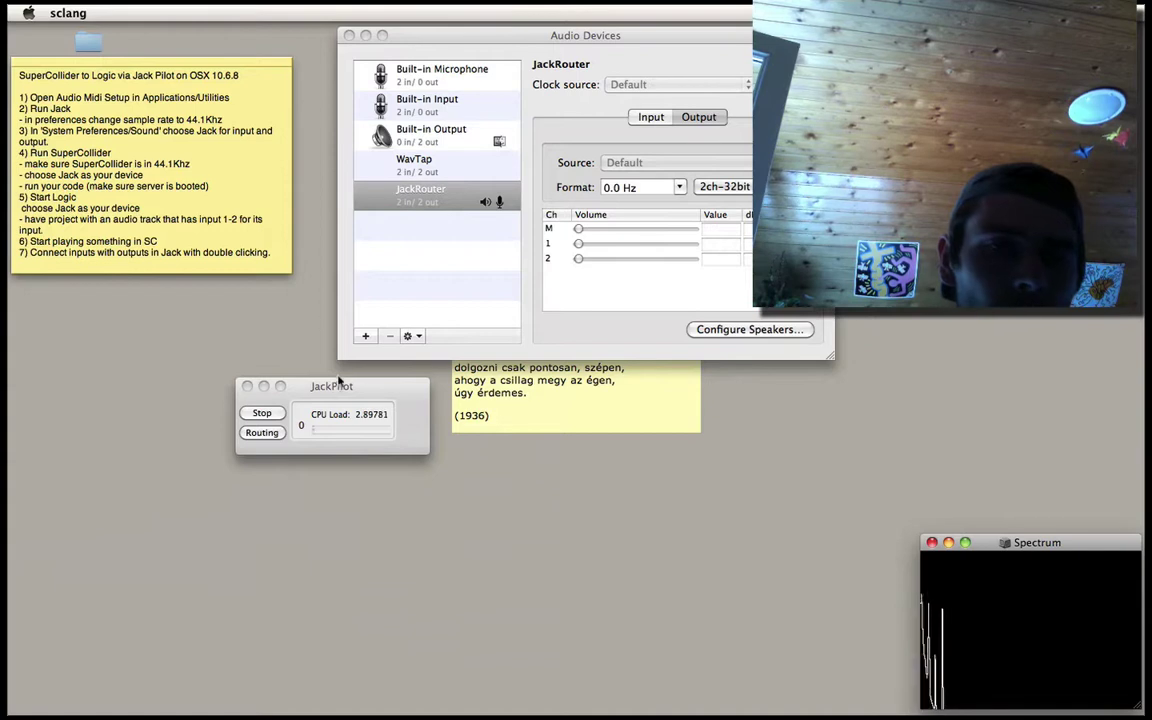
{"action": "left_click", "coordinate": [315, 386]}
{"action": "mouse_move", "coordinate": [8, 375]}
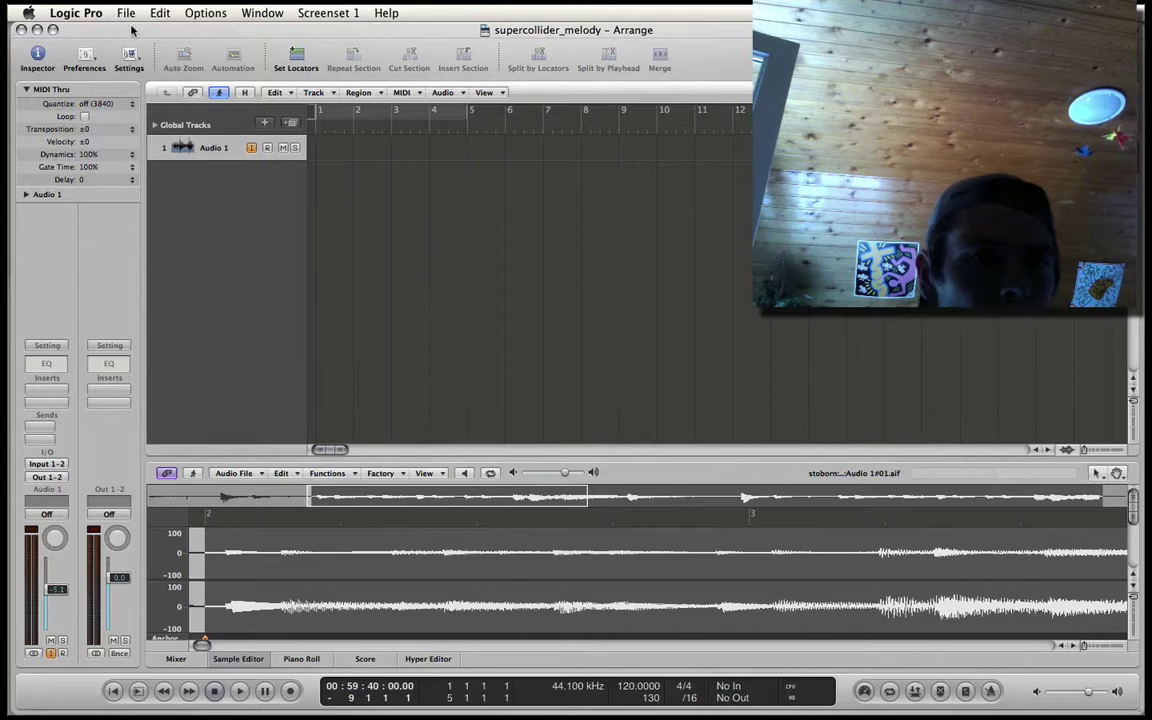
Confirm the Audio 1 track's input is left at Input 1-2.
{"action": "left_click", "coordinate": [126, 13]}
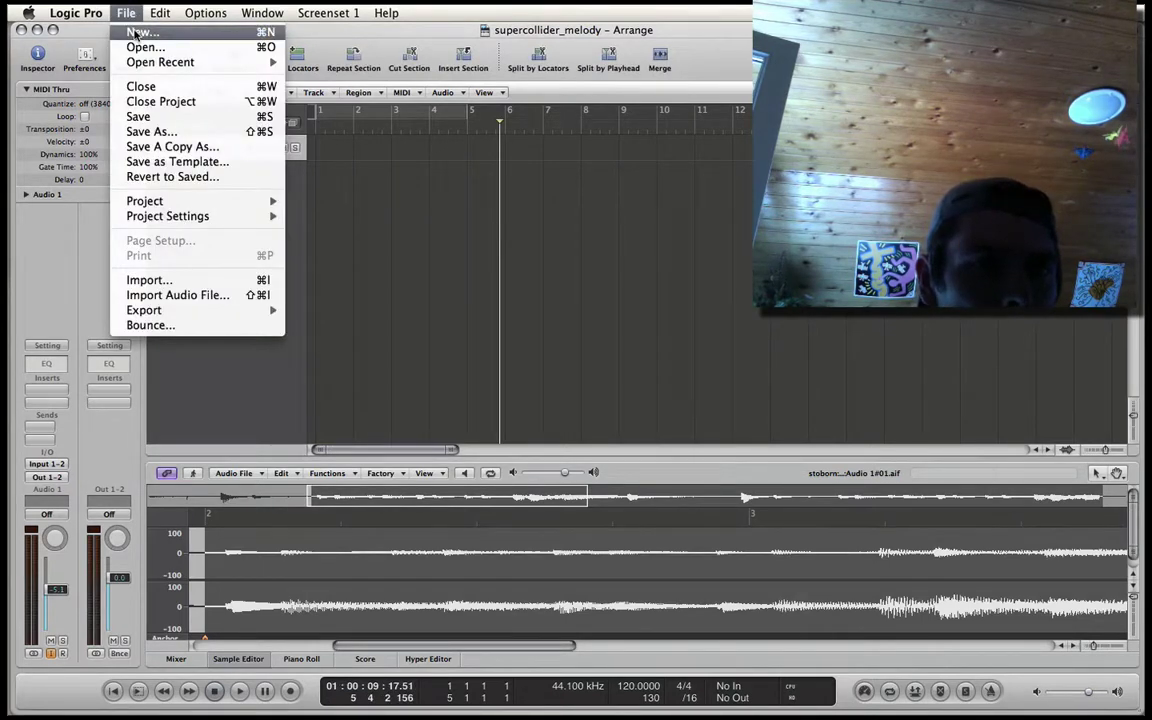
{"action": "mouse_move", "coordinate": [137, 64]}
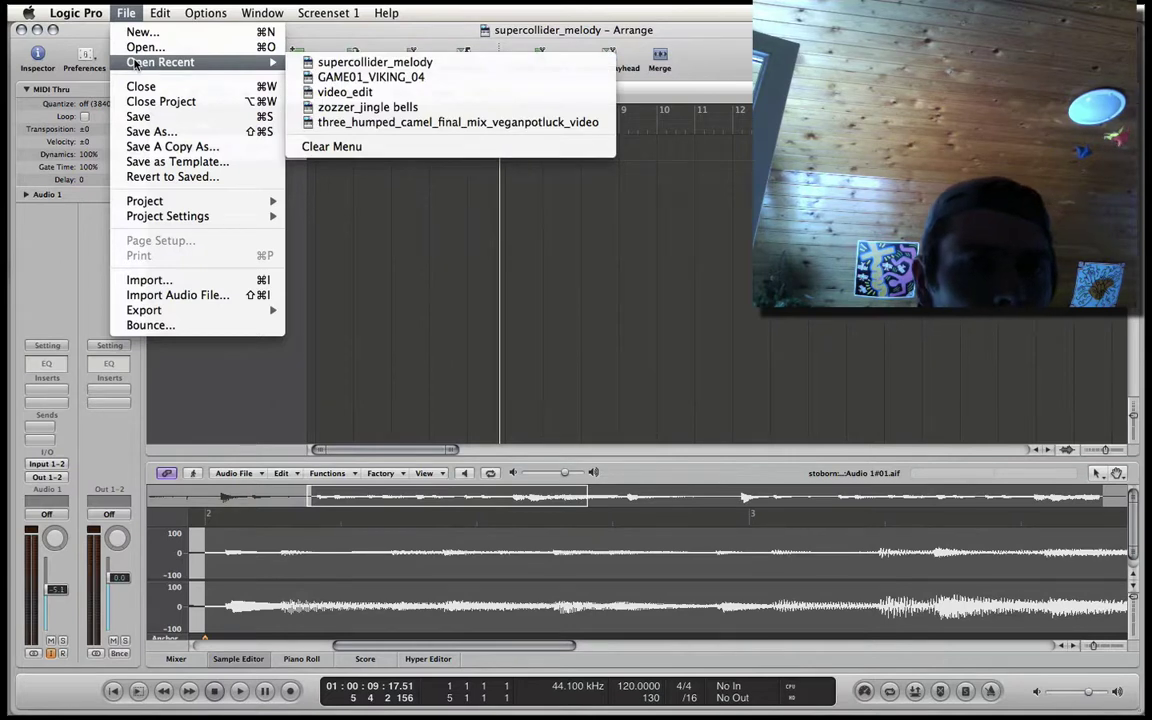
{"action": "left_click", "coordinate": [322, 37]}
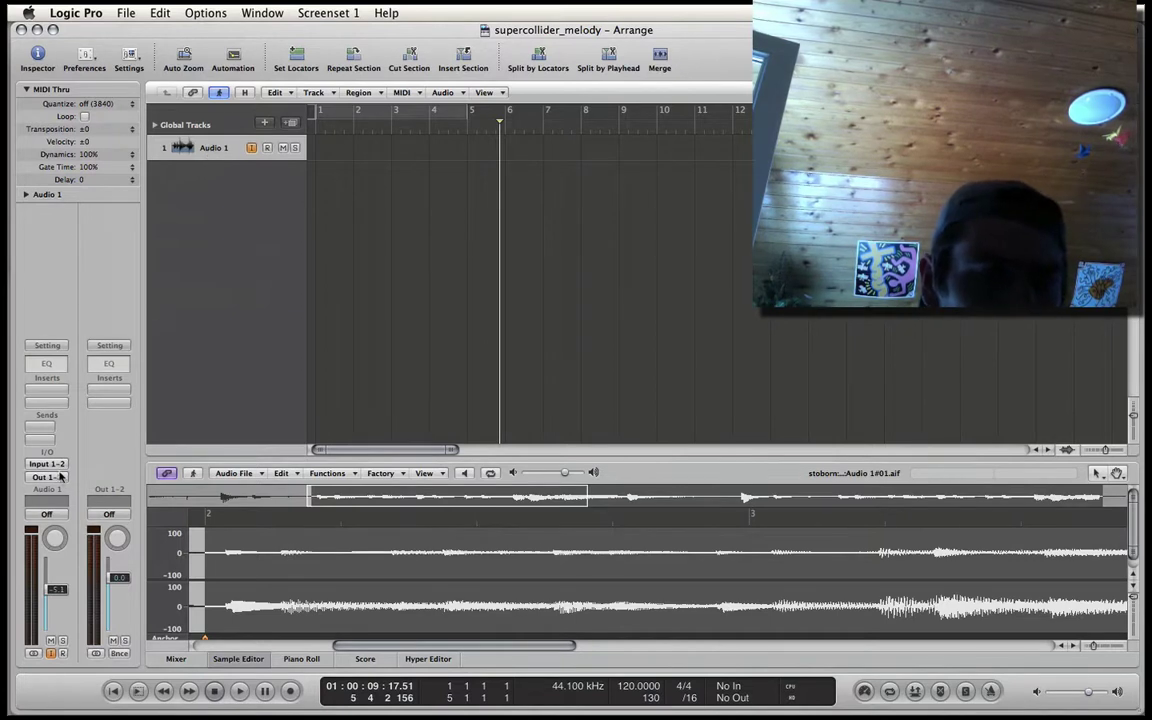
{"action": "left_click", "coordinate": [58, 466]}
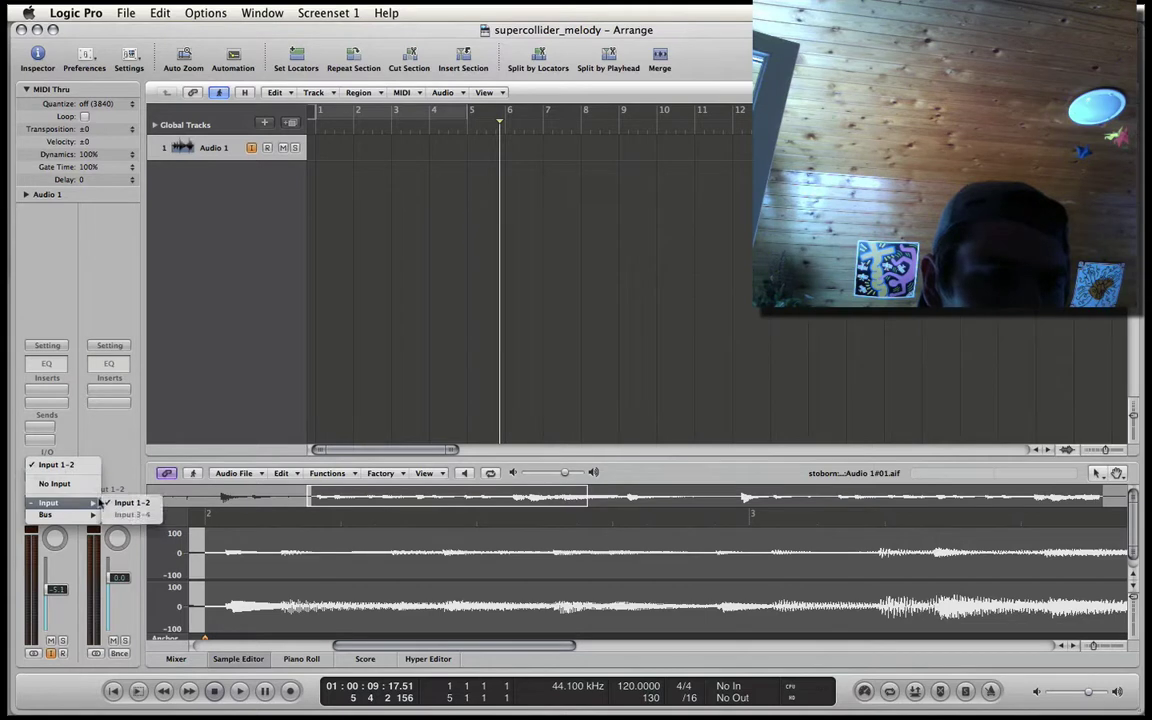
{"action": "left_click", "coordinate": [98, 453]}
Keep JackRouter as the audio device in Logic's Audio preferences and close them.
{"action": "left_click", "coordinate": [115, 13]}
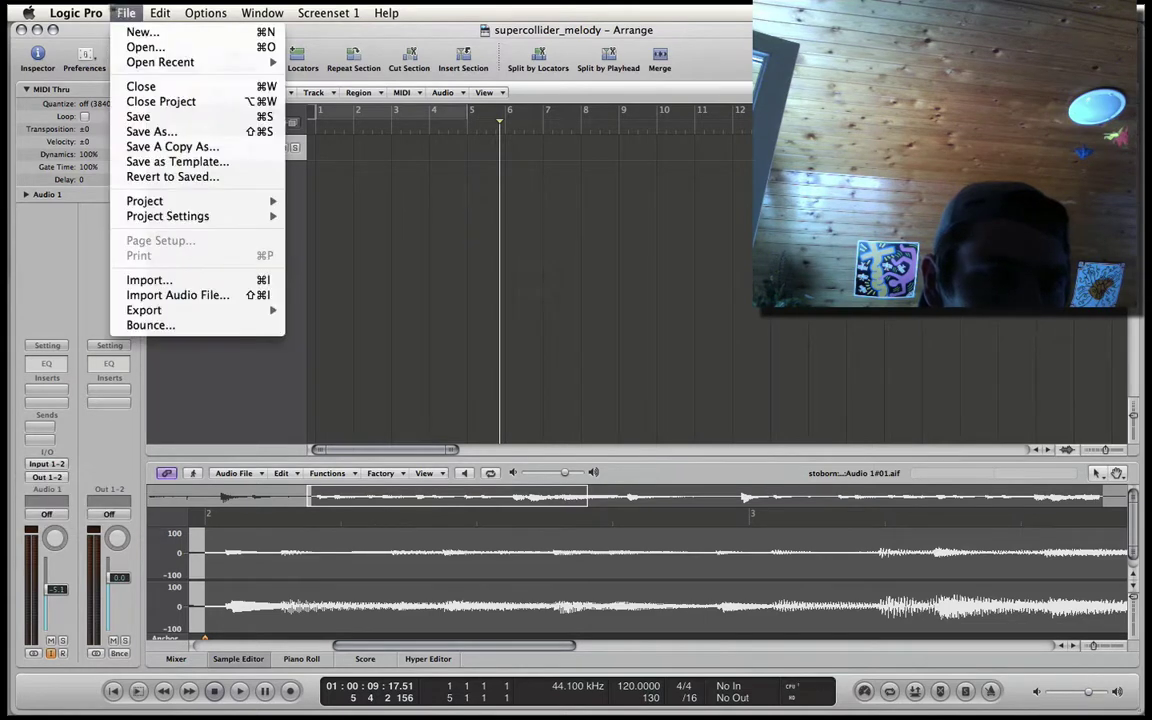
{"action": "mouse_move", "coordinate": [76, 13]}
{"action": "mouse_move", "coordinate": [90, 56]}
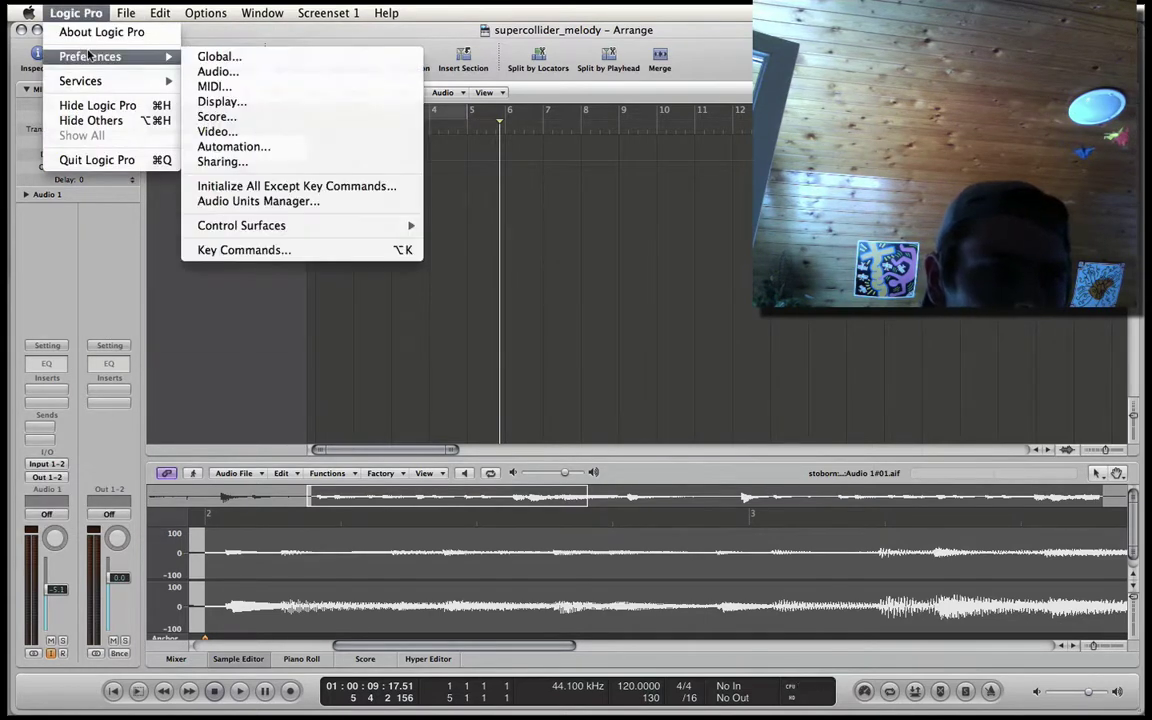
{"action": "left_click", "coordinate": [237, 73]}
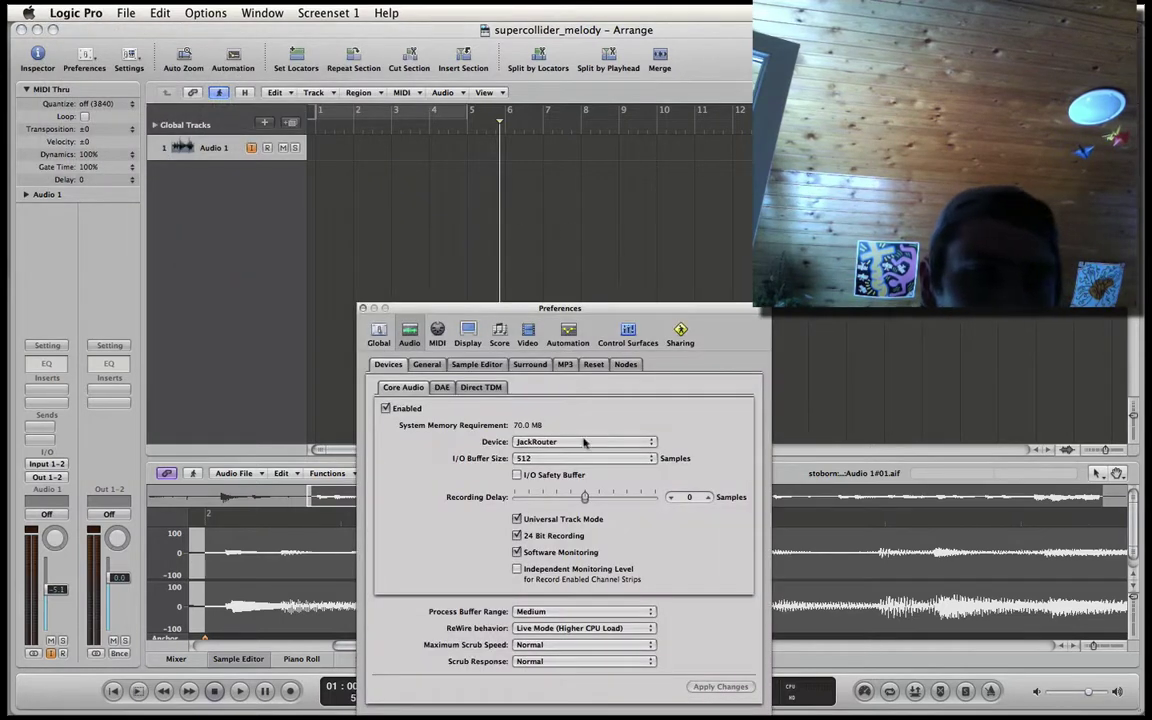
{"action": "left_click", "coordinate": [577, 441]}
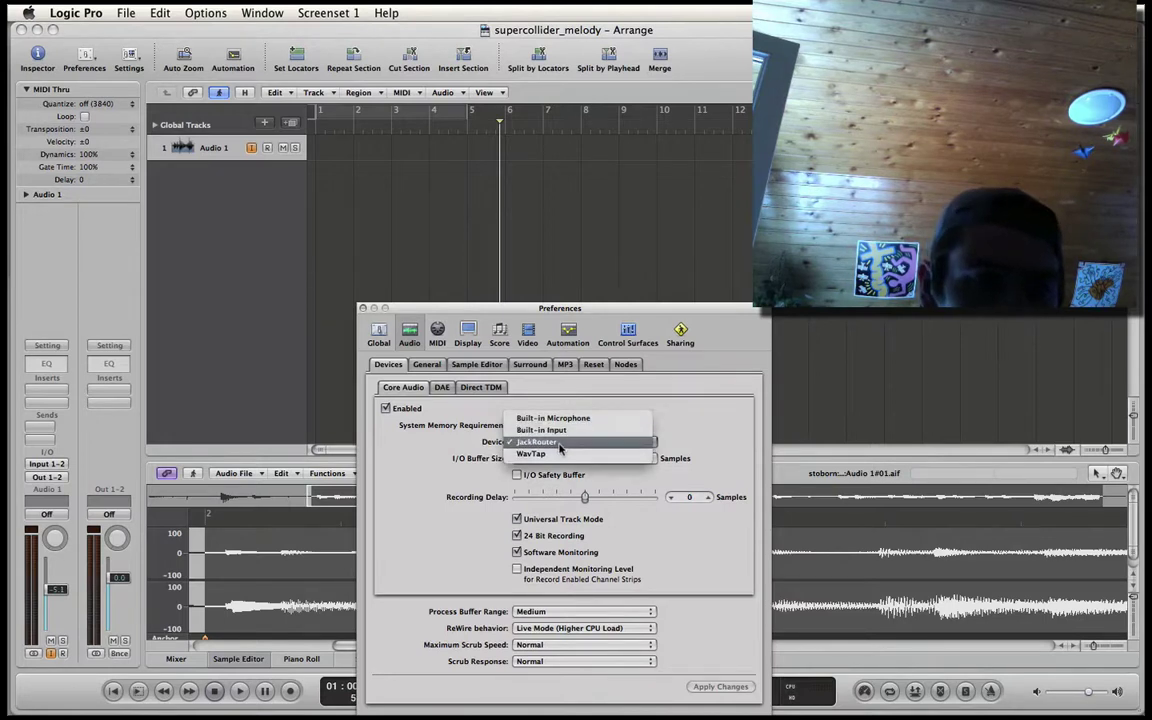
{"action": "left_click", "coordinate": [566, 442]}
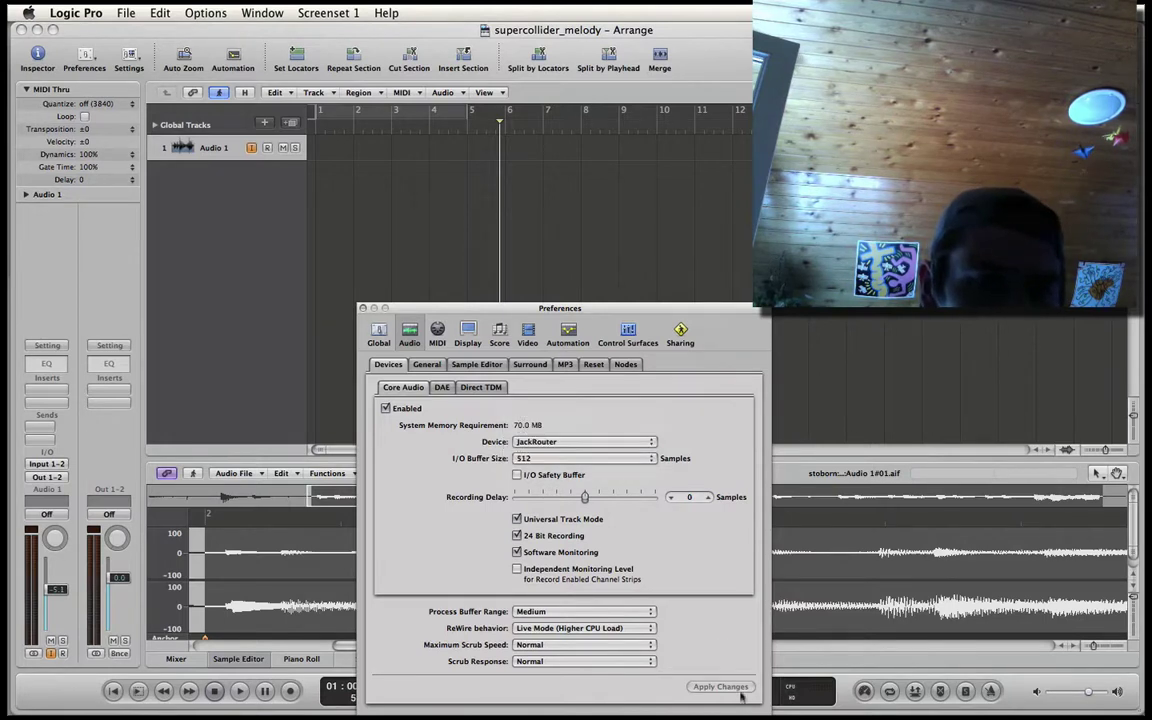
{"action": "left_click", "coordinate": [361, 308]}
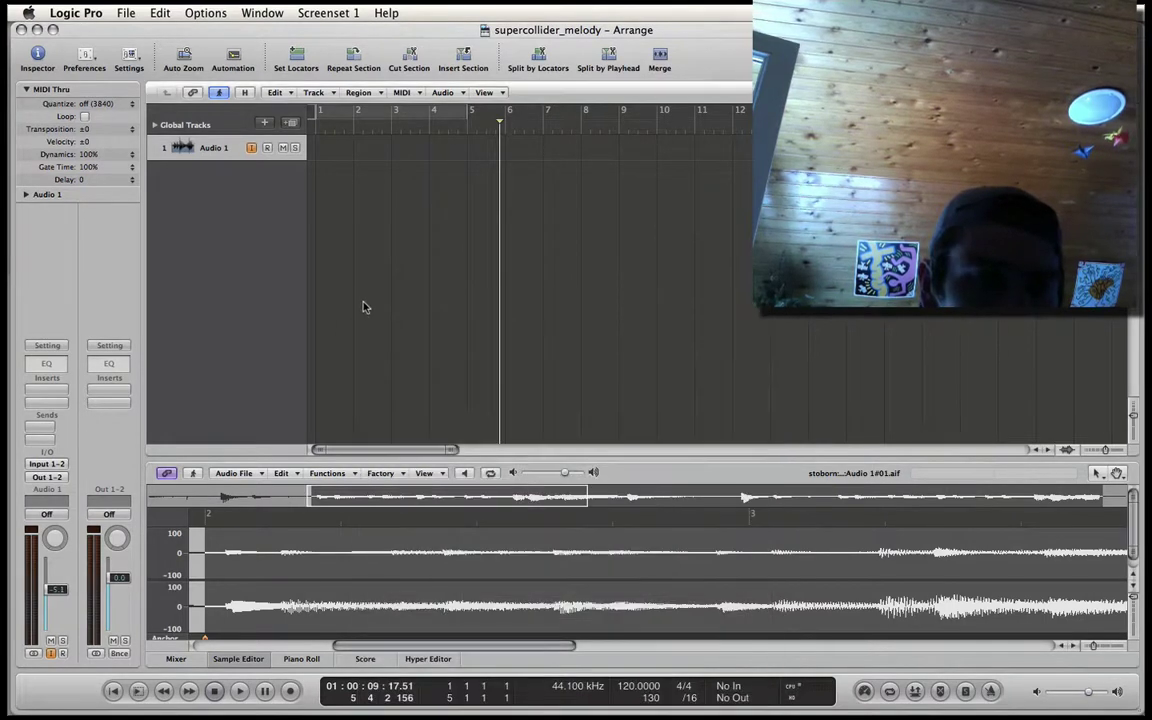
Arm the Audio 1 track, return the playhead to the song start, and view the setup instructions note.
{"action": "left_click", "coordinate": [61, 653]}
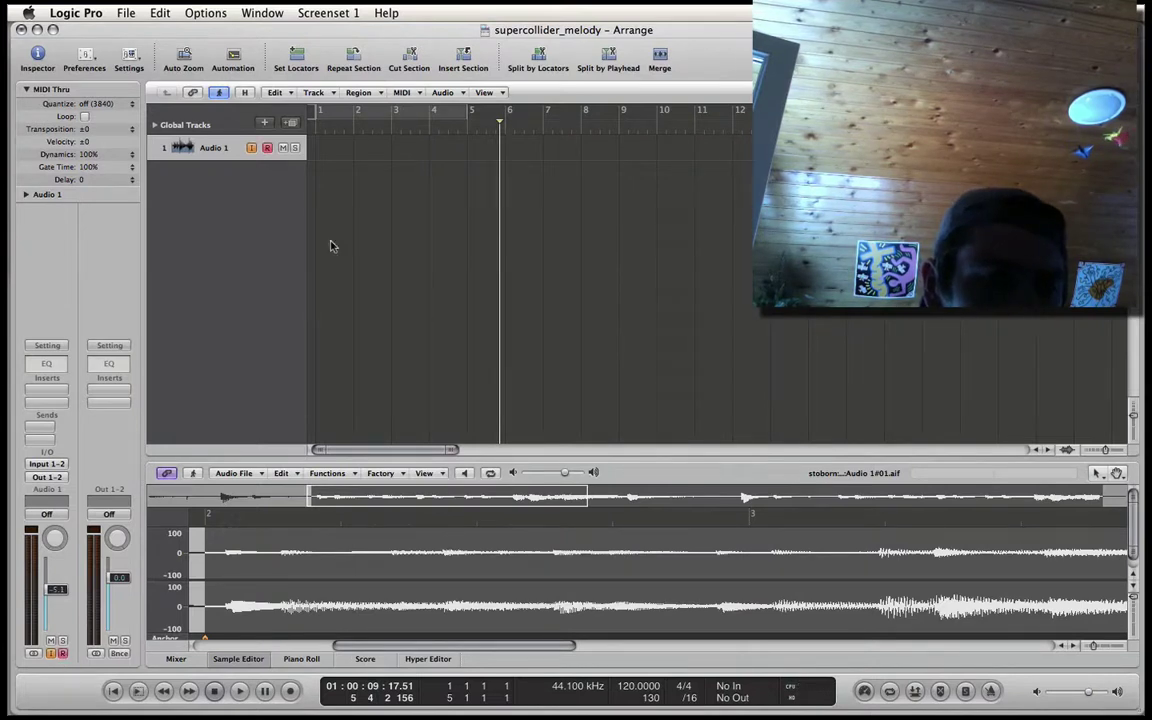
{"action": "left_click", "coordinate": [317, 121]}
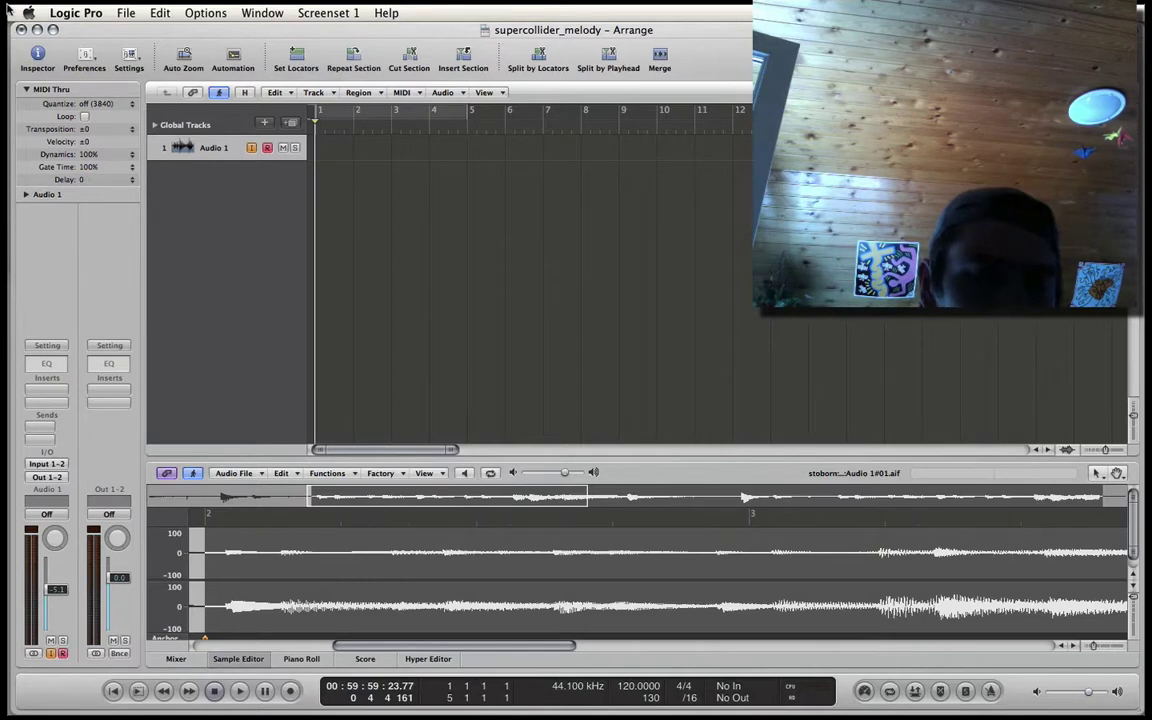
{"action": "key", "text": "F9"}
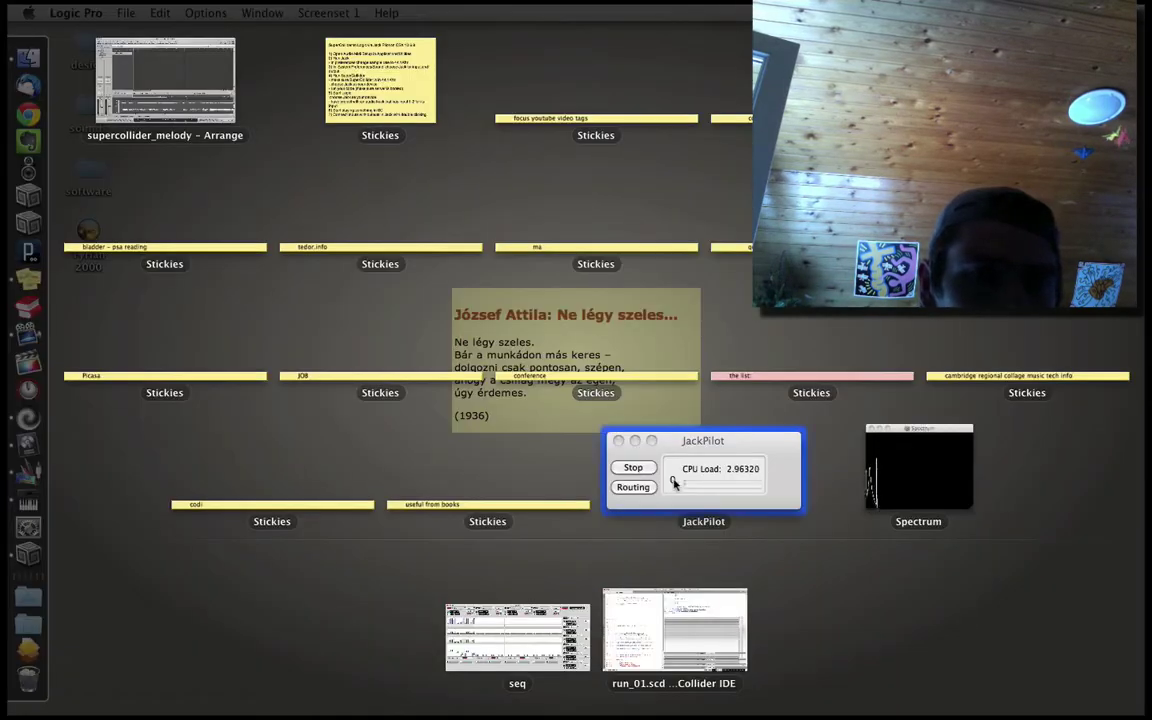
{"action": "left_click", "coordinate": [395, 107]}
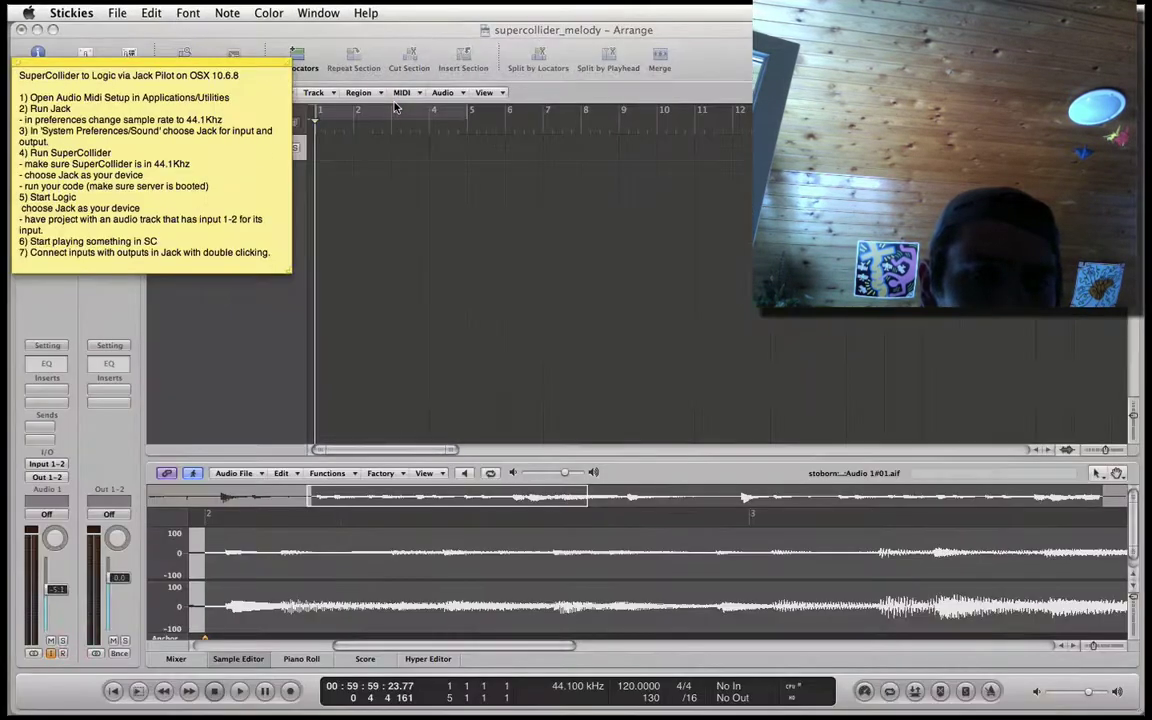
Bring JackPilot forward and open its Routing connections window.
{"action": "key", "text": "F9"}
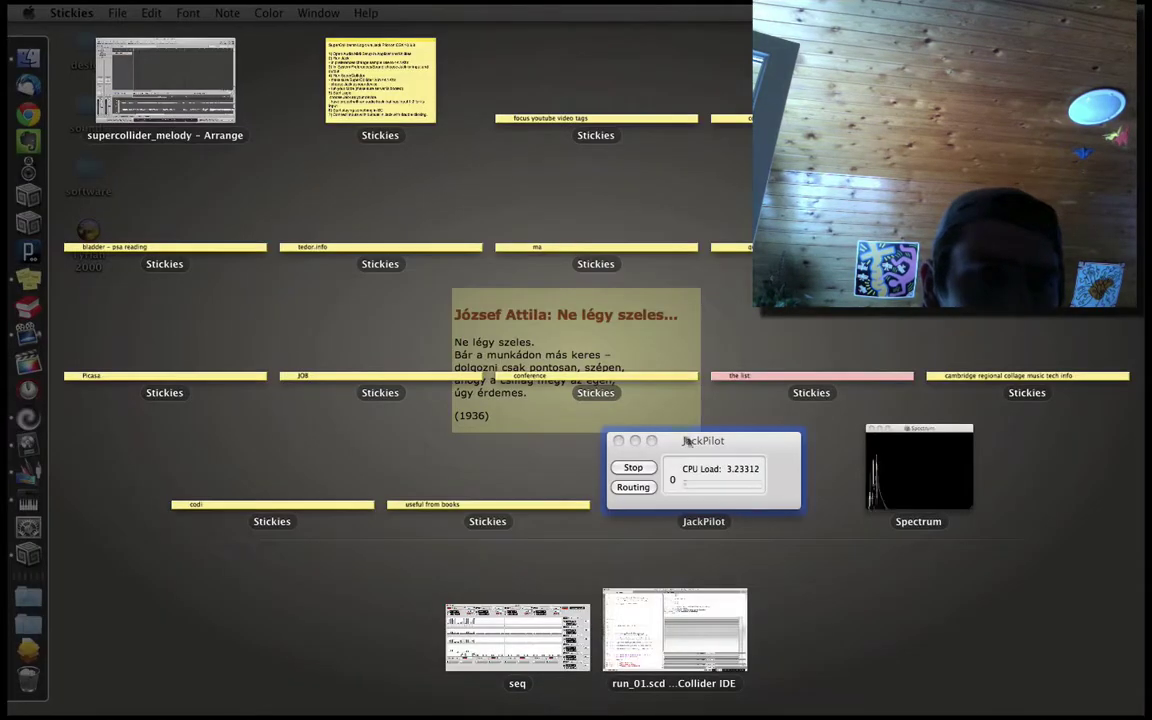
{"action": "left_click", "coordinate": [712, 452]}
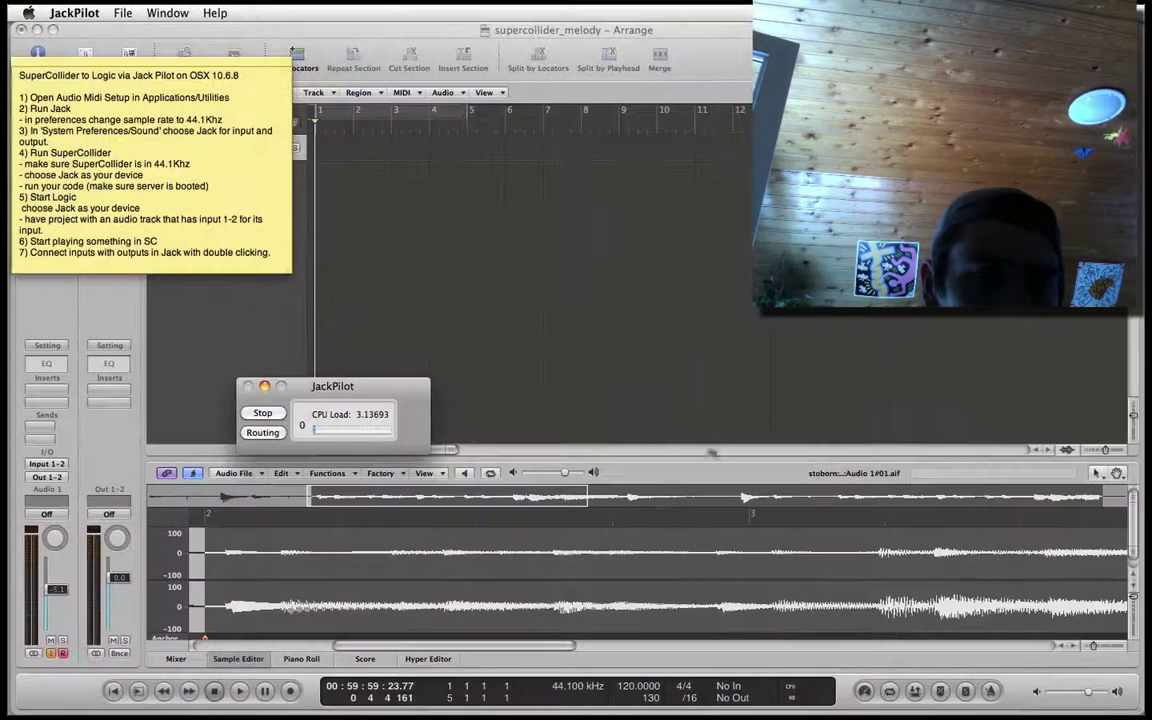
{"action": "left_click", "coordinate": [266, 432]}
{"action": "left_click", "coordinate": [453, 292]}
Expand the system, scsynth send and Logic Pro receive port lists in the Connections window.
{"action": "double_click", "coordinate": [453, 292]}
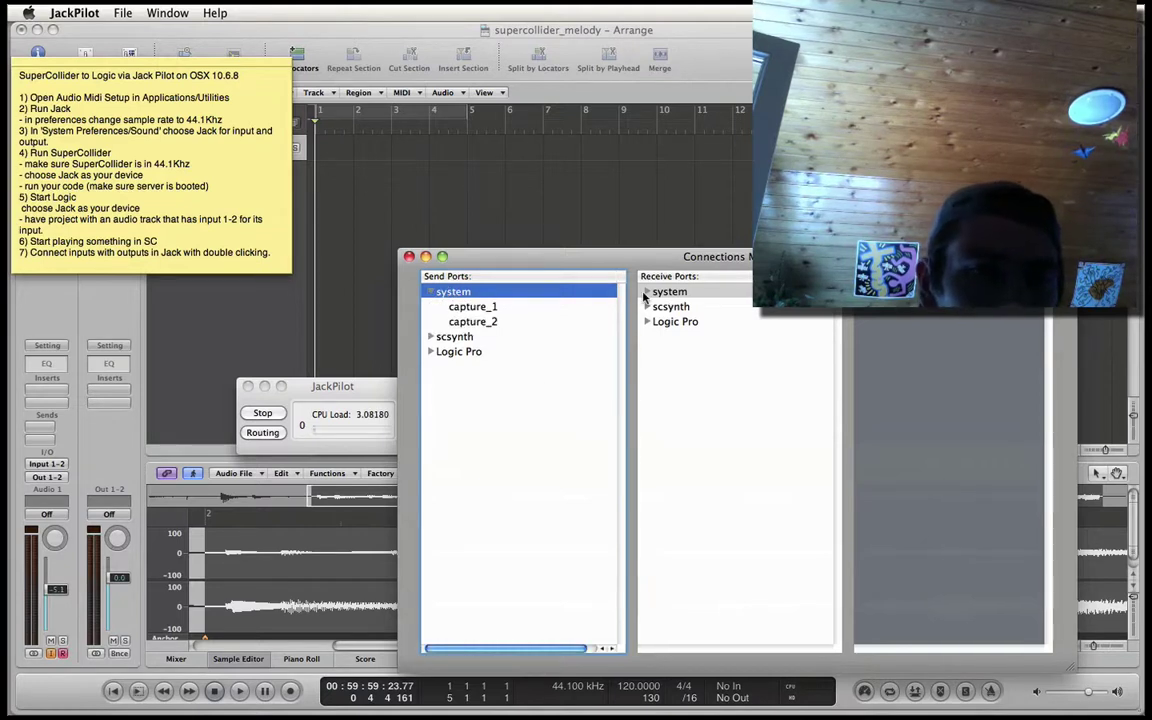
{"action": "left_click", "coordinate": [646, 293]}
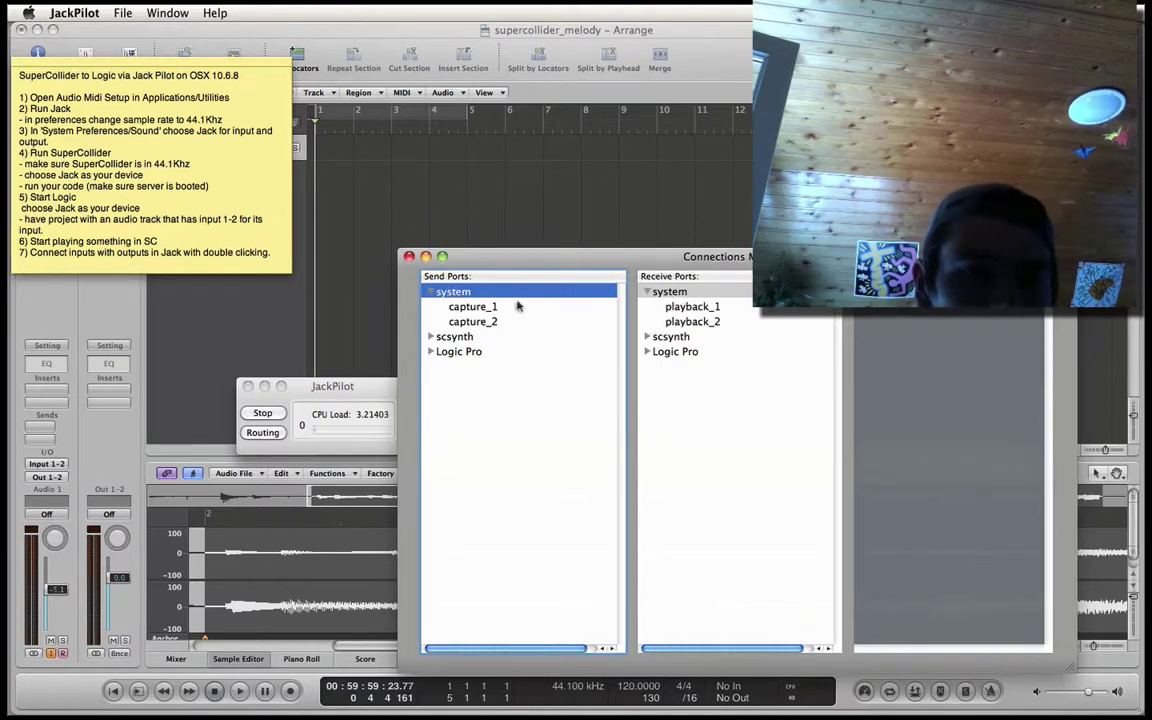
{"action": "left_click", "coordinate": [431, 337]}
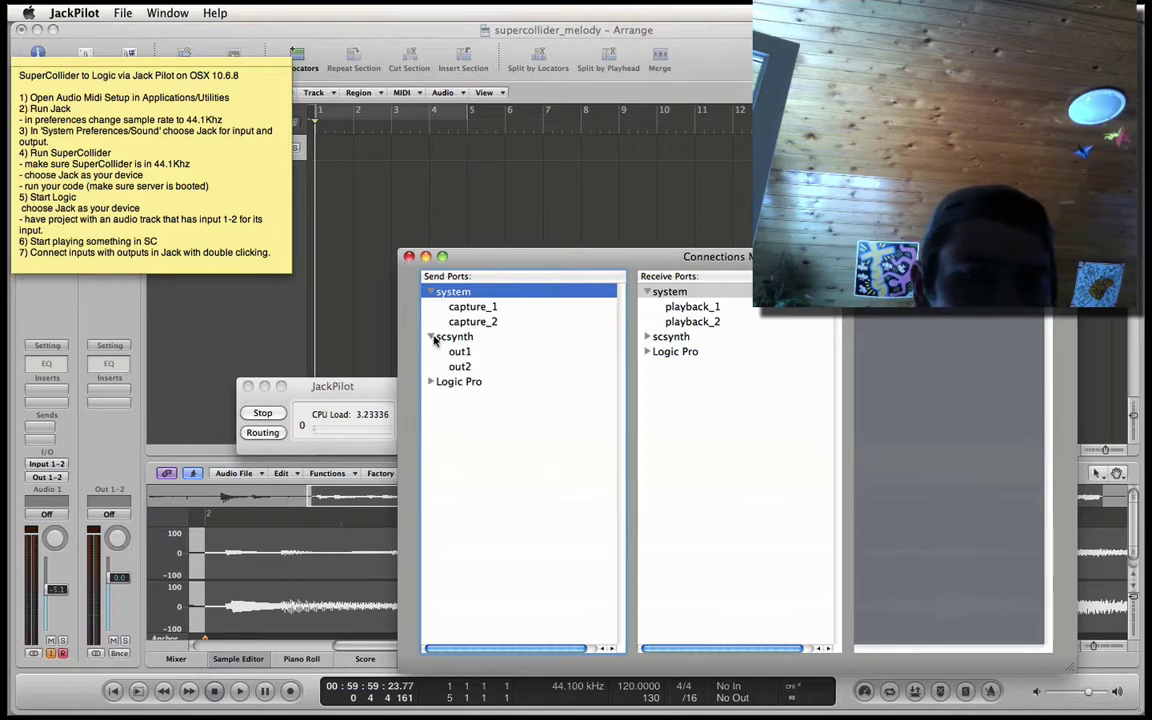
{"action": "left_click", "coordinate": [647, 353]}
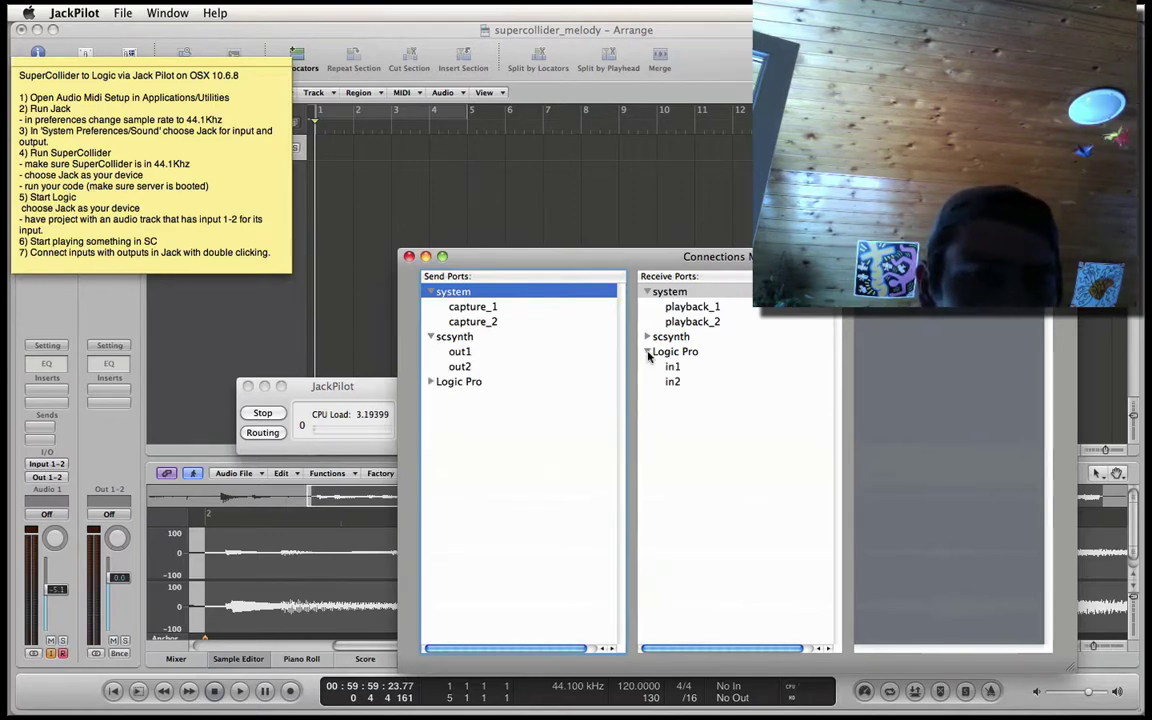
Connect scsynth out1 to Logic Pro in1 and scsynth out2 to in2, then return to Logic.
{"action": "double_click", "coordinate": [460, 352]}
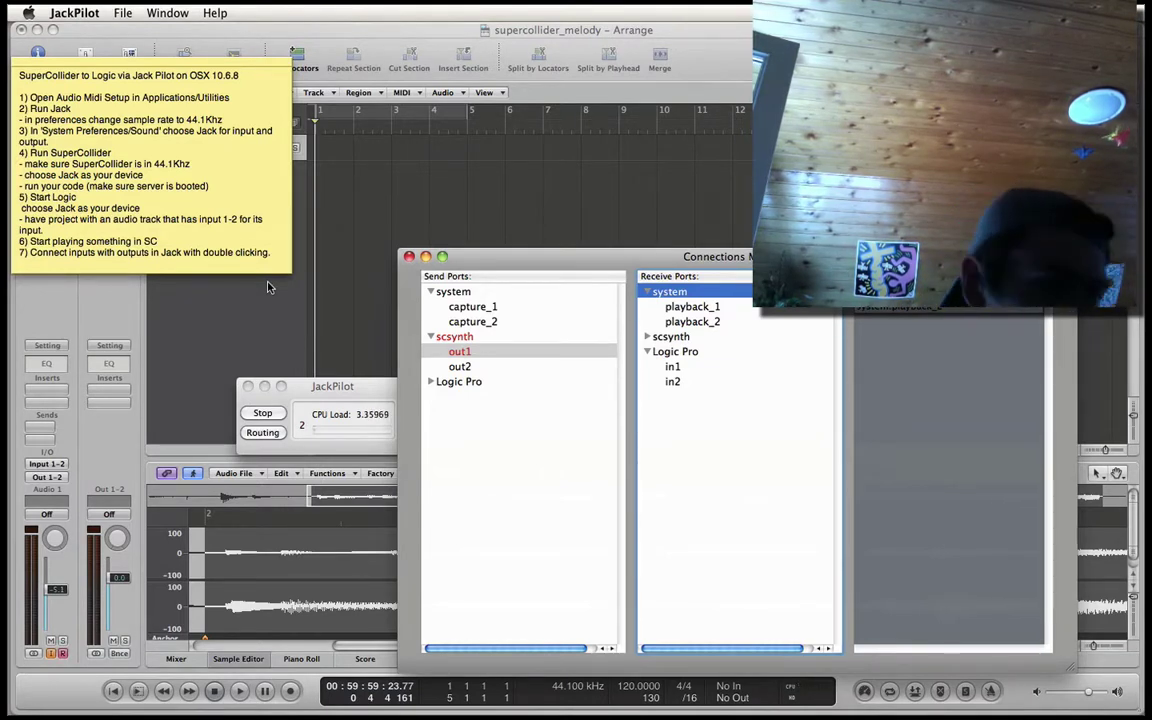
{"action": "double_click", "coordinate": [673, 367]}
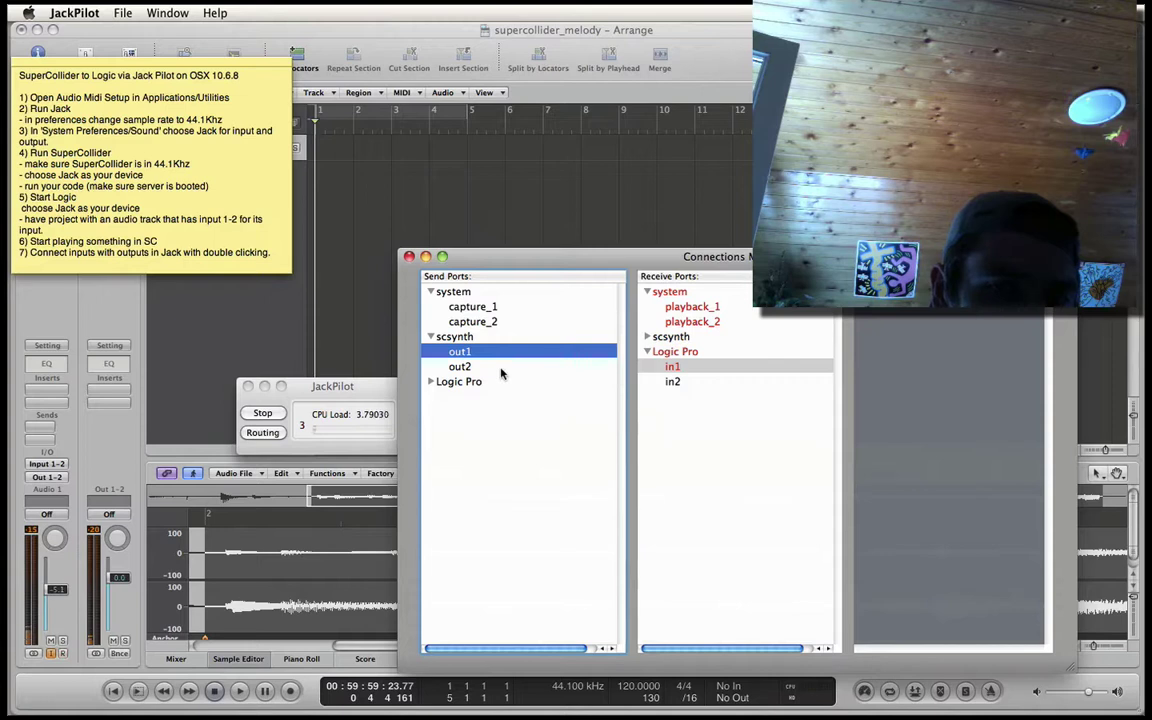
{"action": "double_click", "coordinate": [675, 368]}
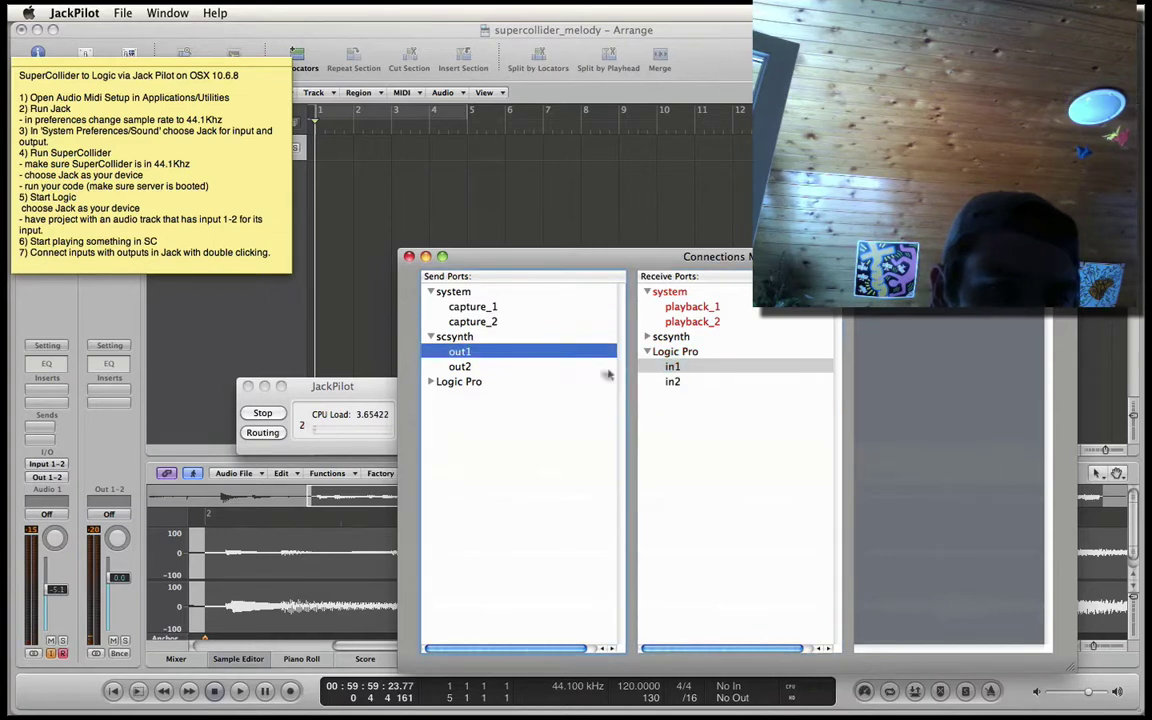
{"action": "double_click", "coordinate": [670, 368]}
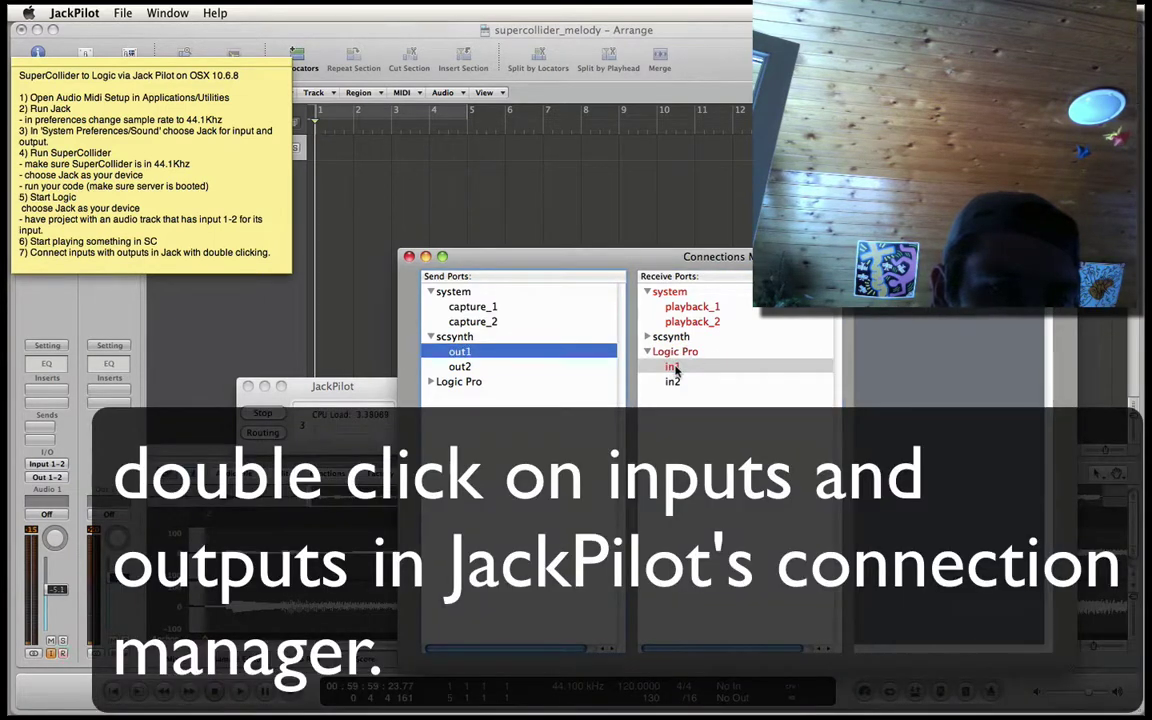
{"action": "left_click", "coordinate": [505, 368]}
{"action": "double_click", "coordinate": [686, 382]}
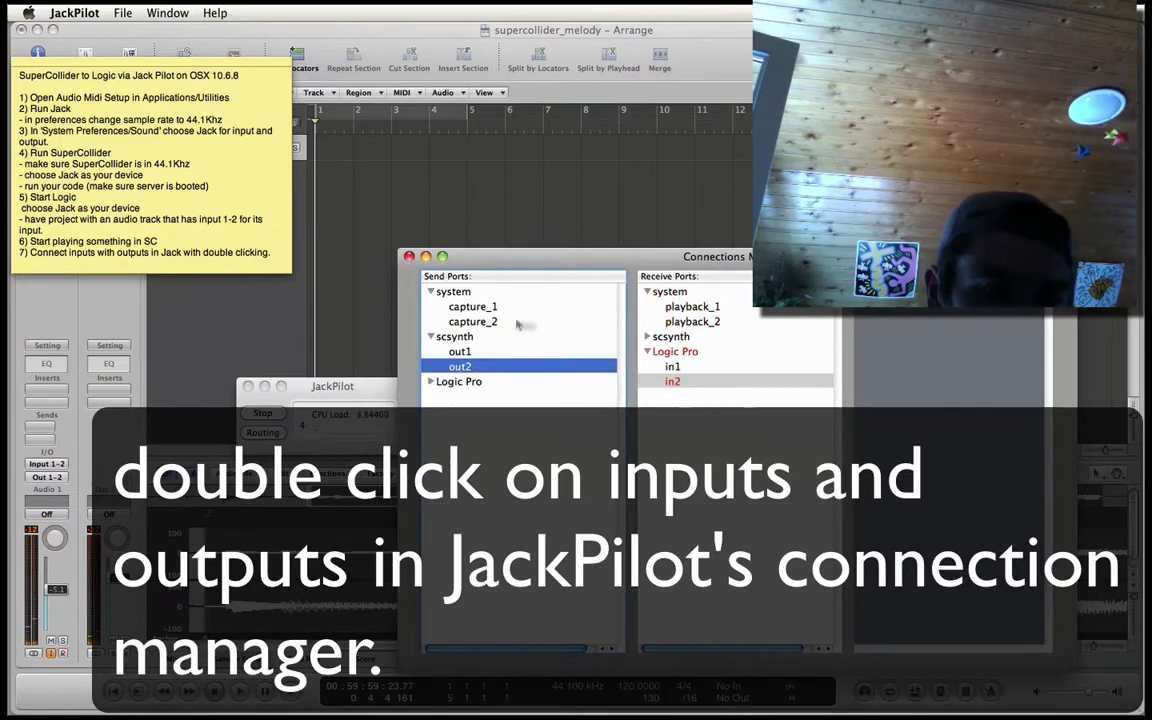
{"action": "left_click", "coordinate": [59, 572]}
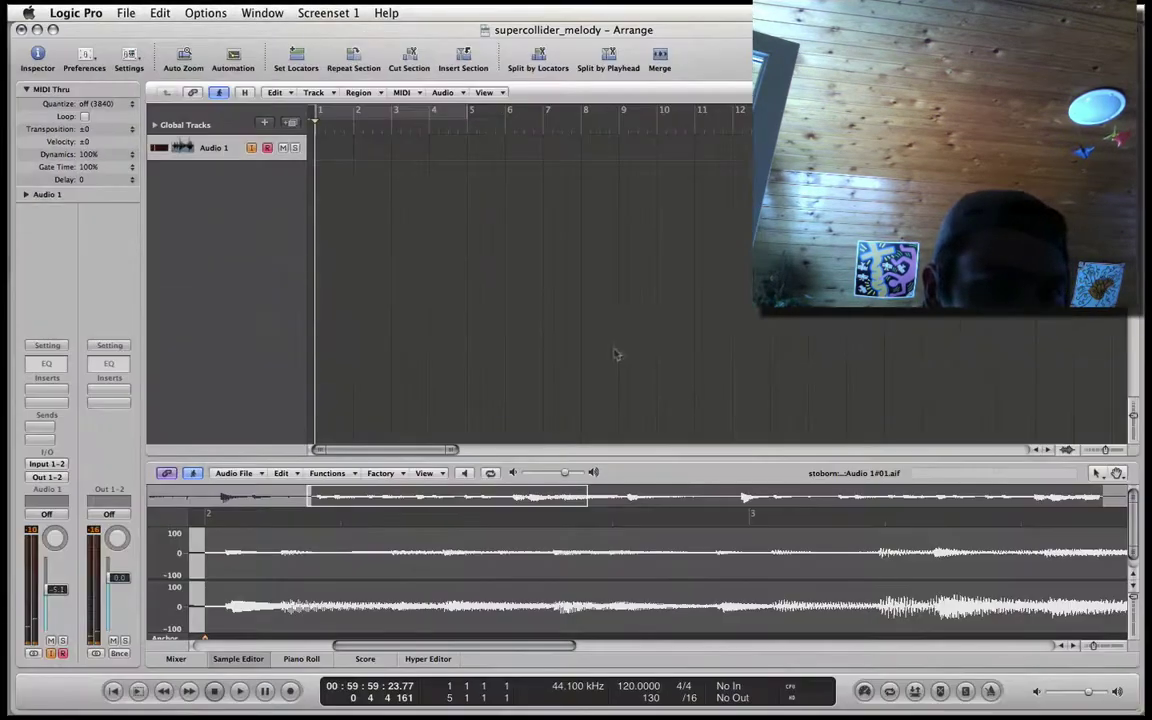
Bring the JackPilot connections manager back and expand the Logic Pro send ports.
{"action": "key", "text": "F9"}
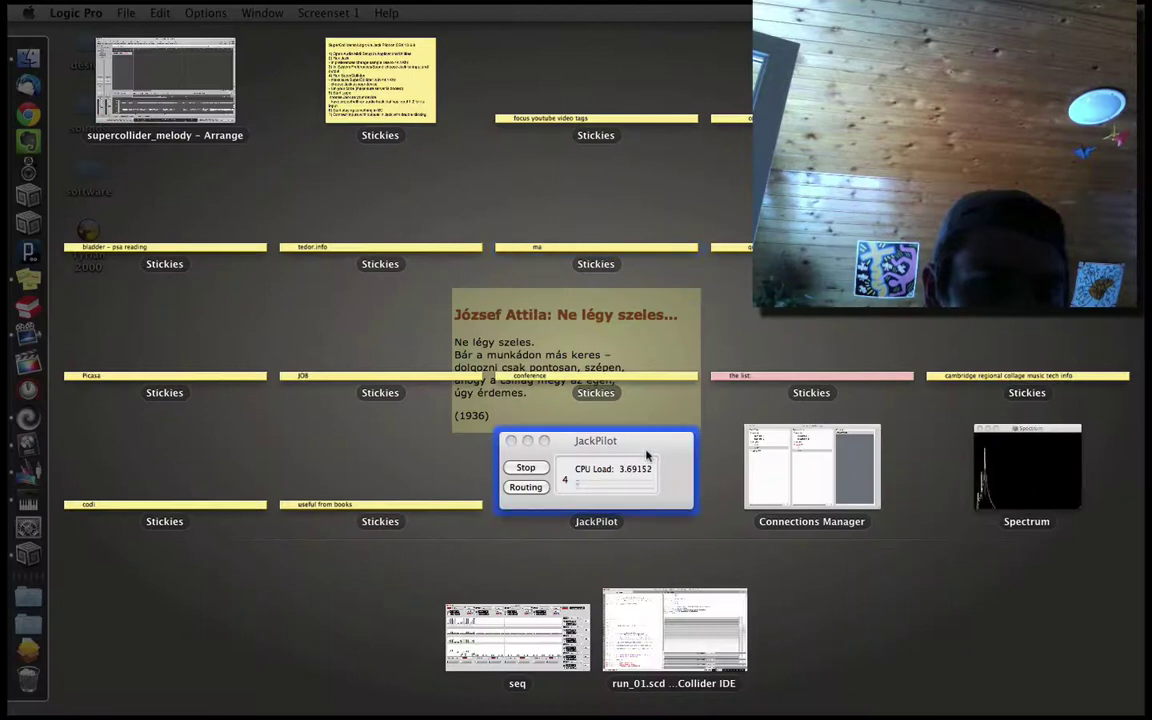
{"action": "left_click", "coordinate": [776, 503]}
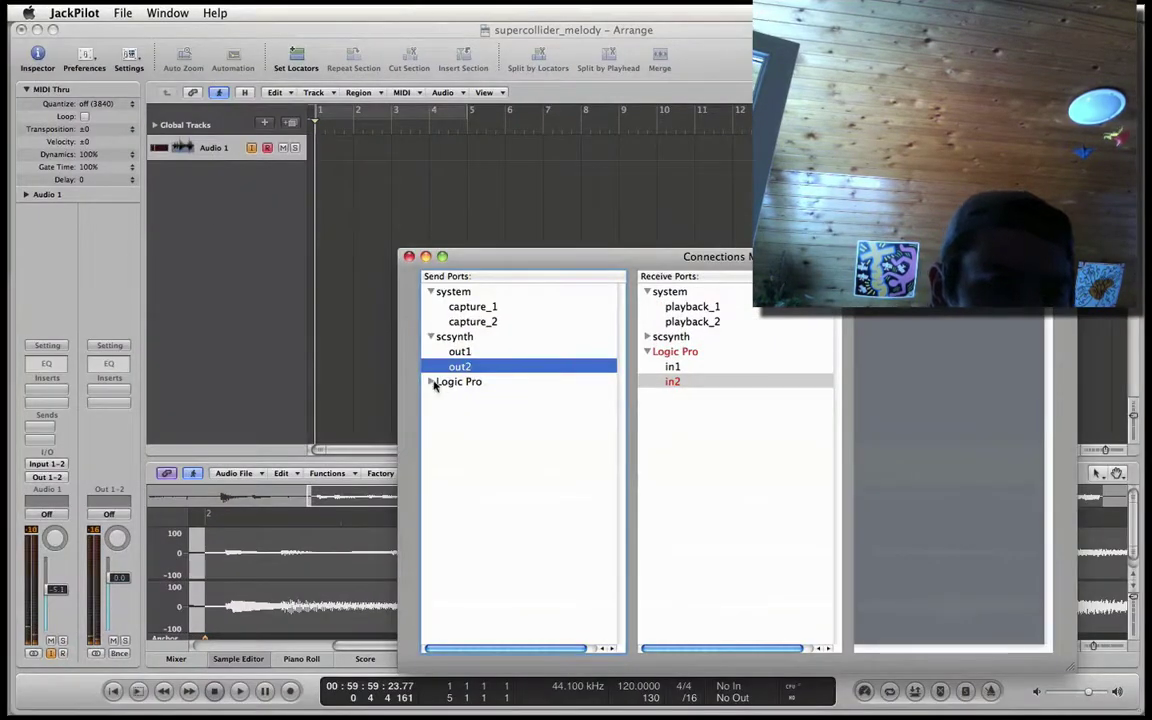
{"action": "left_click", "coordinate": [433, 384]}
Connect Logic Pro out1 to system playback_1 and out2 to playback_2, then close the manager.
{"action": "left_click", "coordinate": [470, 398]}
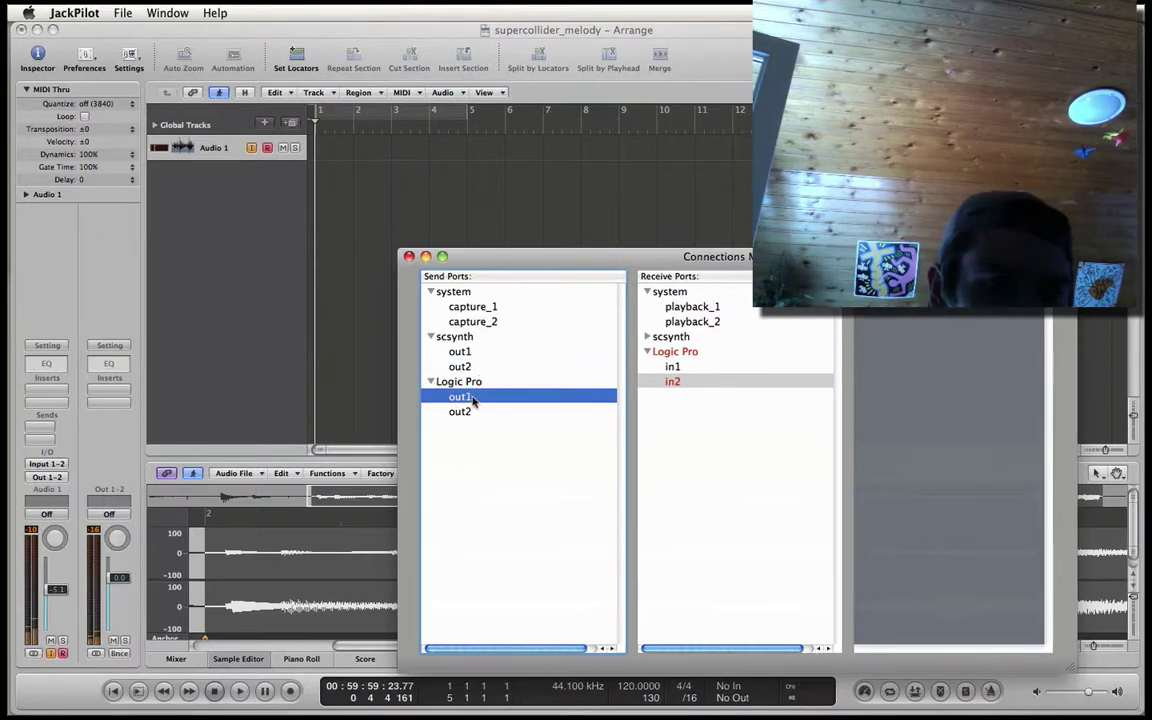
{"action": "double_click", "coordinate": [692, 307]}
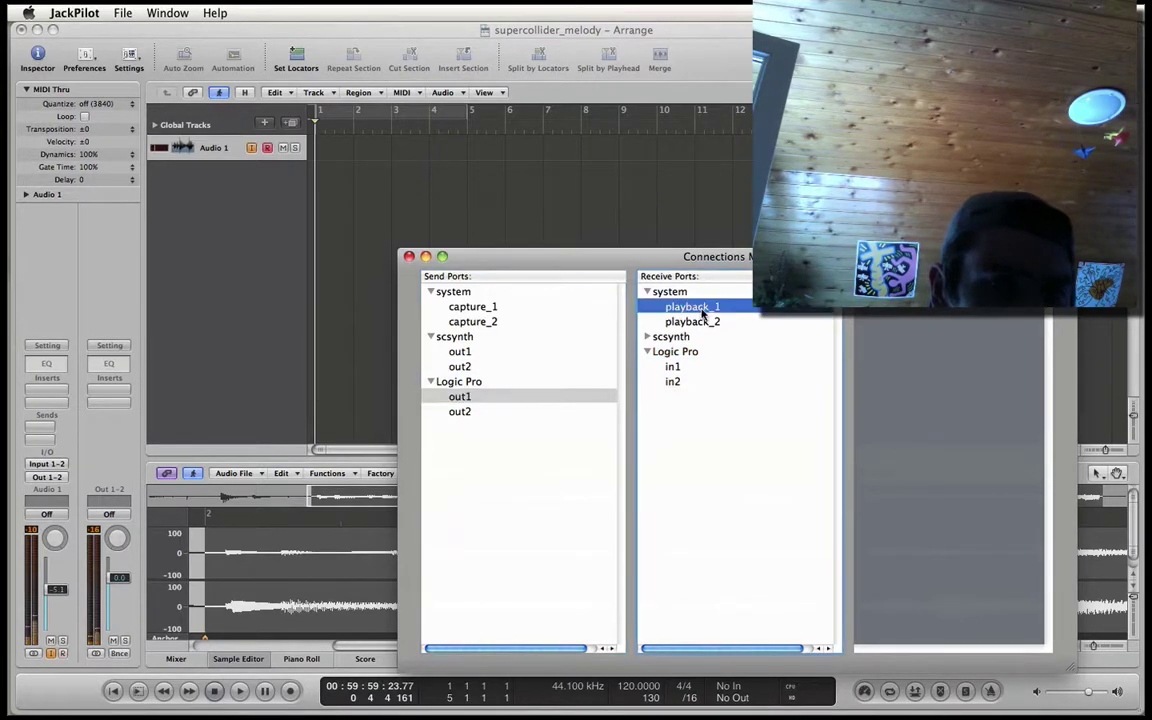
{"action": "left_click", "coordinate": [459, 411]}
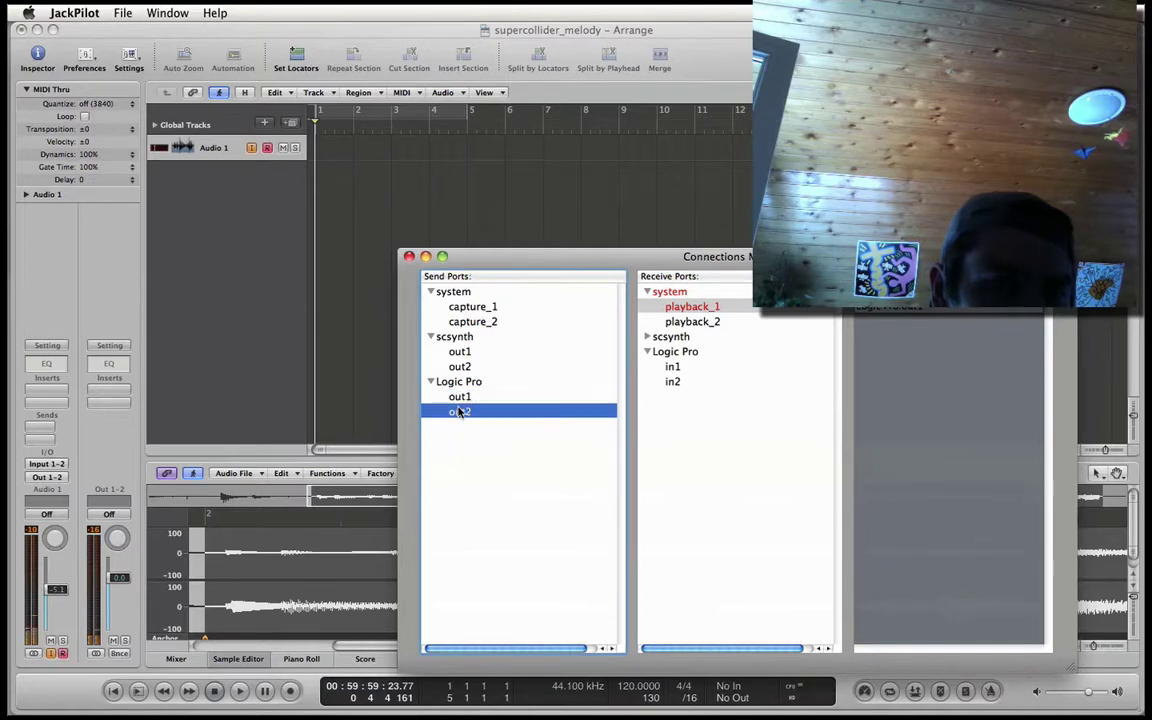
{"action": "double_click", "coordinate": [713, 325]}
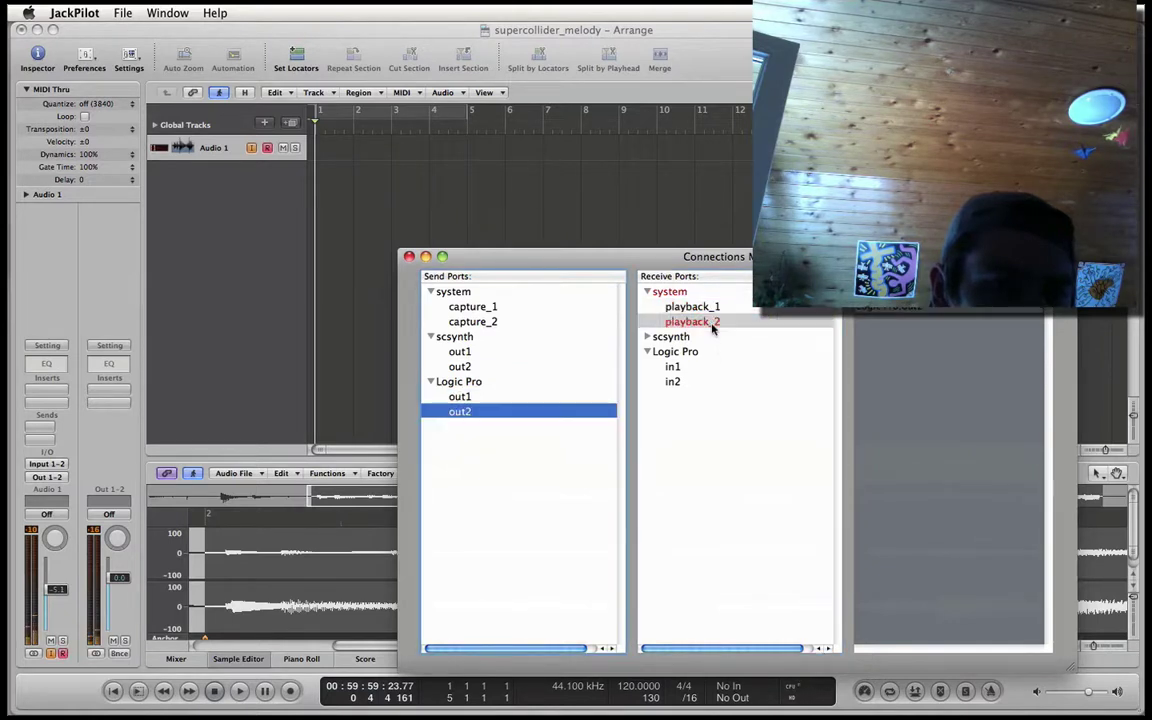
{"action": "left_click", "coordinate": [409, 257]}
{"action": "left_click", "coordinate": [237, 259]}
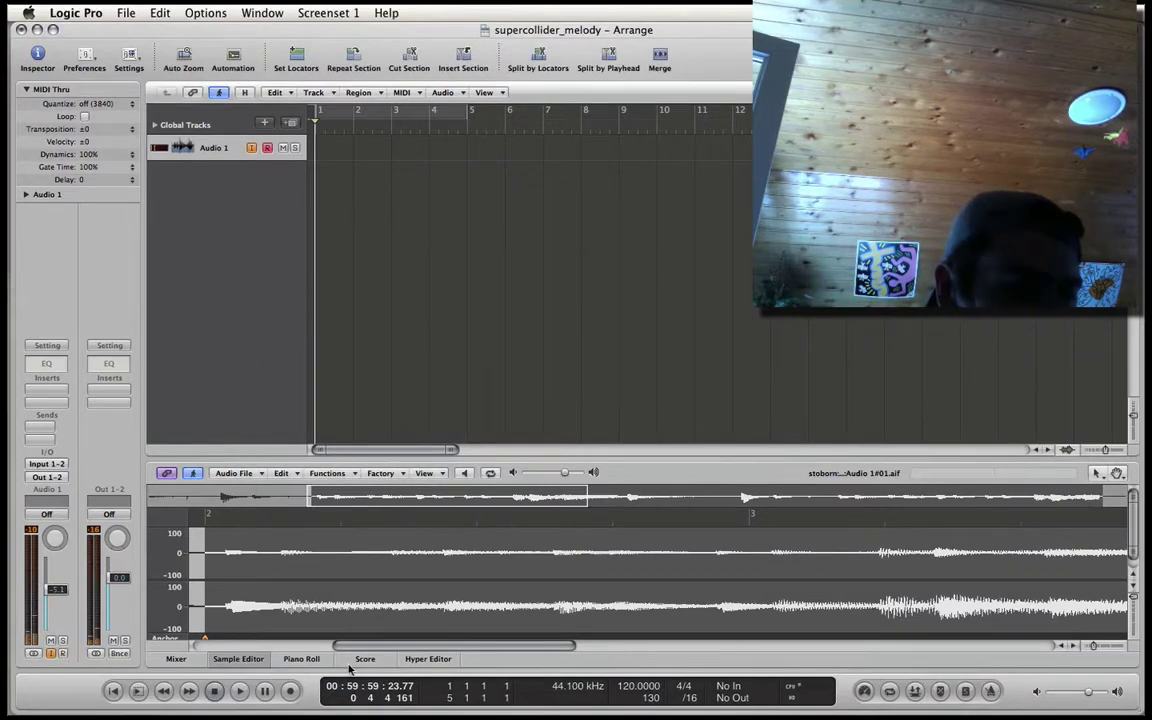
Record SuperCollider's output onto Audio 1 as a new region reaching about bar 11, then pause.
{"action": "left_click", "coordinate": [291, 691]}
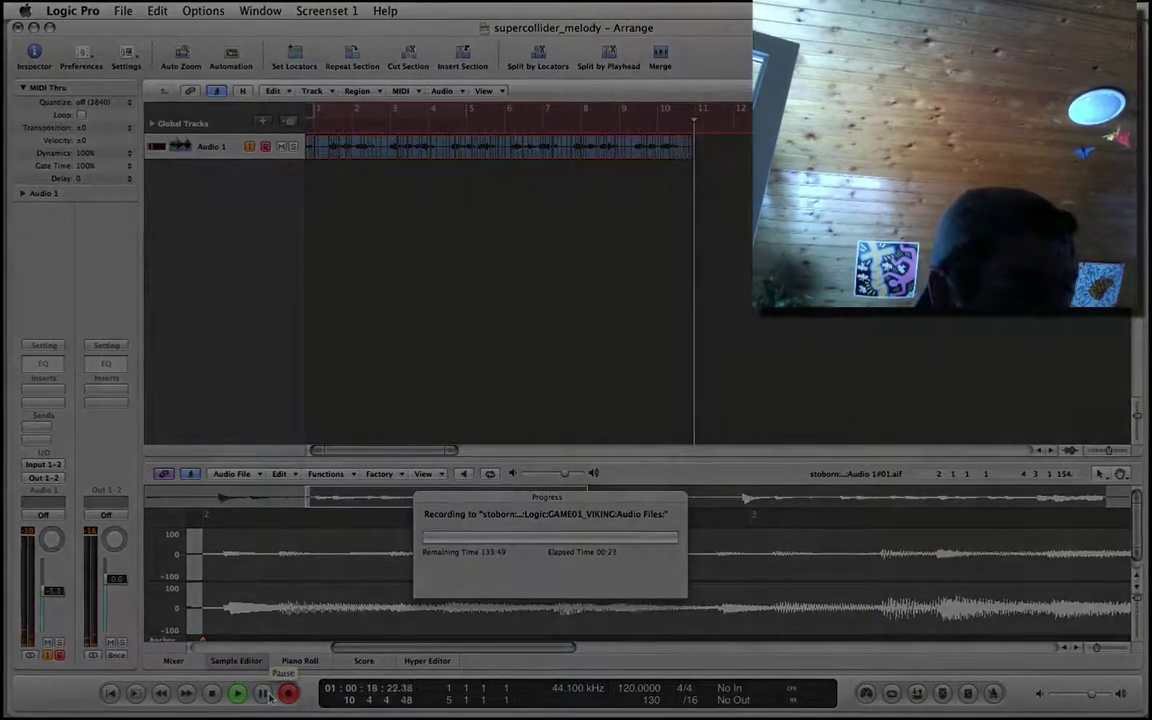
{"action": "left_click", "coordinate": [263, 694]}
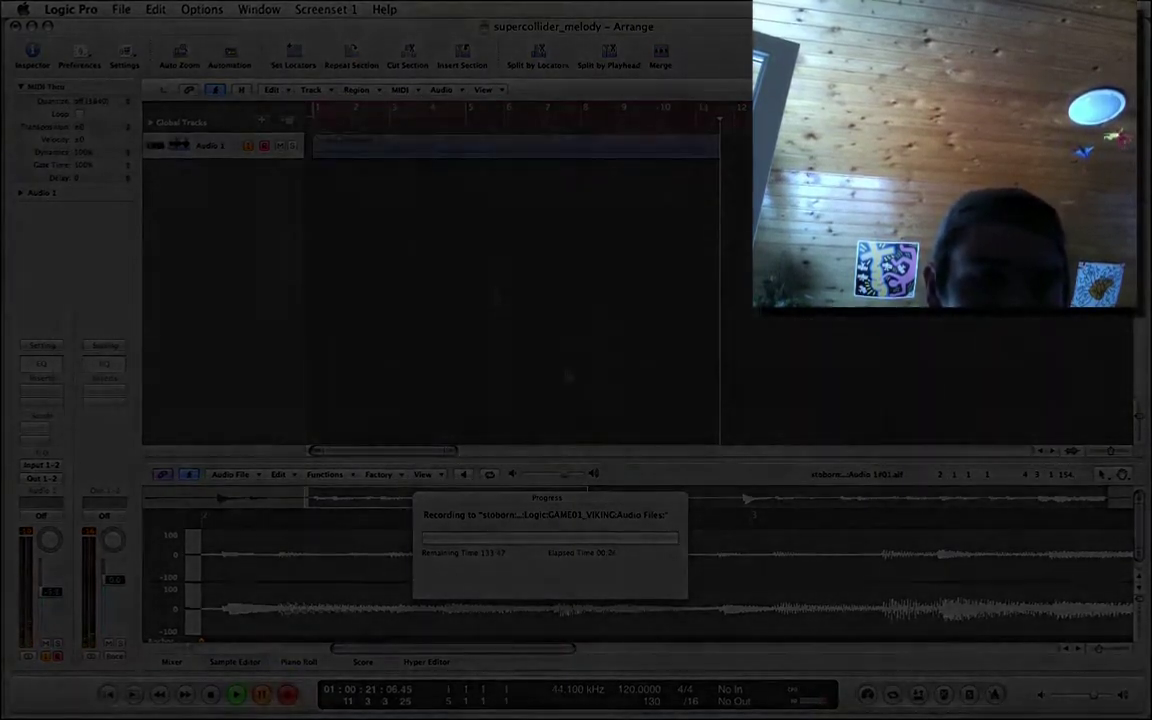